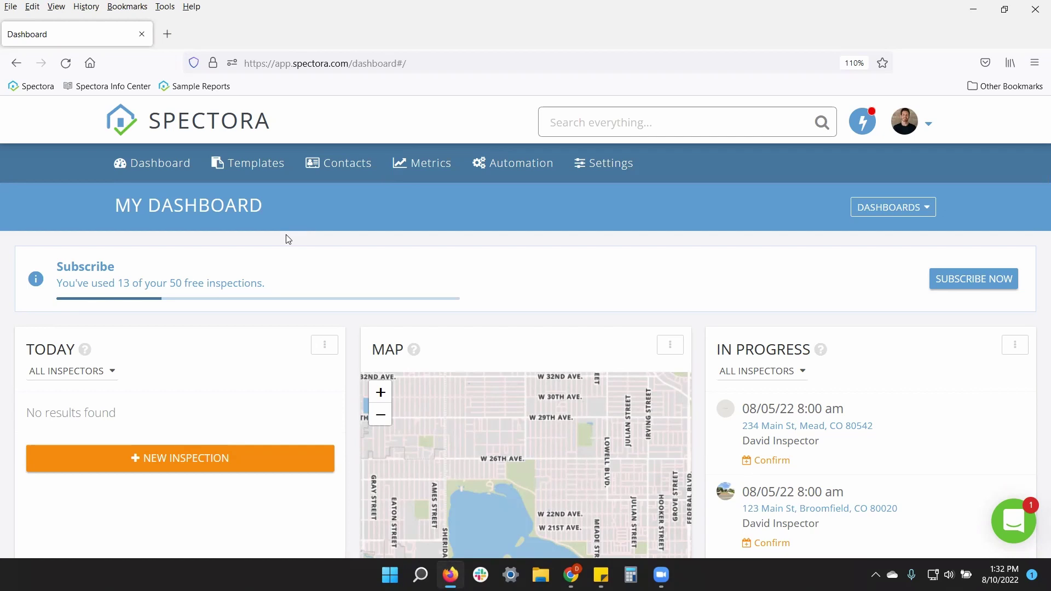
Go to Settings > Availability and highlight the Open Schedule mode setting.
{"action": "left_click", "coordinate": [614, 172]}
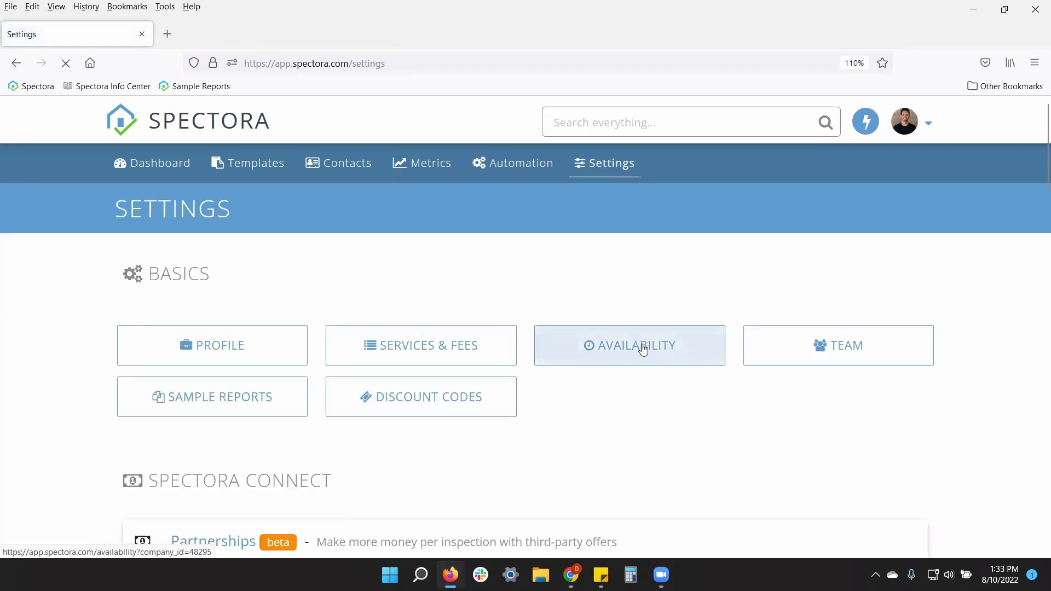
{"action": "left_click", "coordinate": [606, 333]}
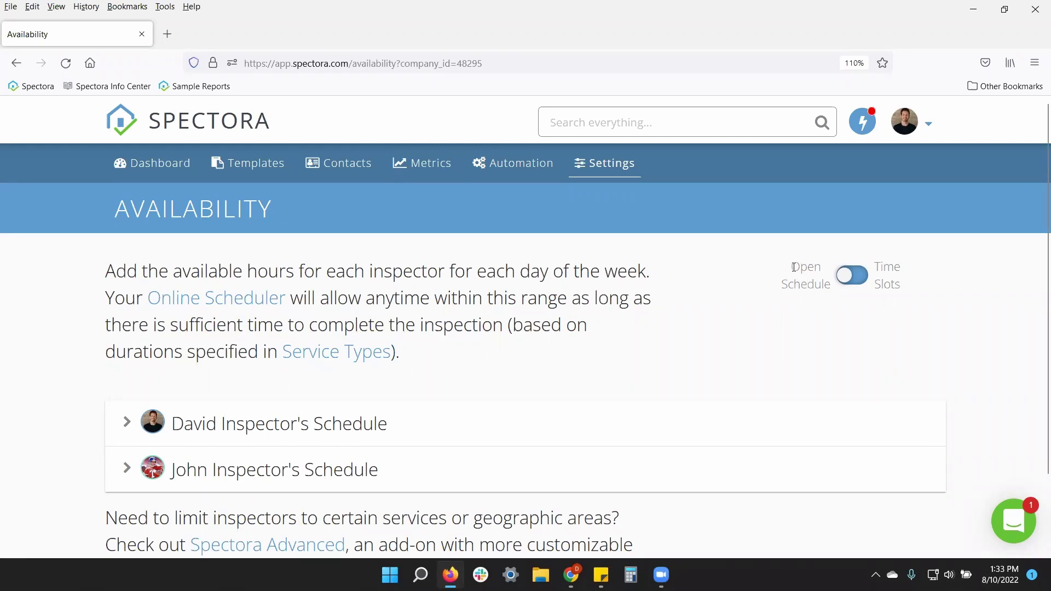
{"action": "left_click_drag", "start_coordinate": [791, 267], "coordinate": [908, 294]}
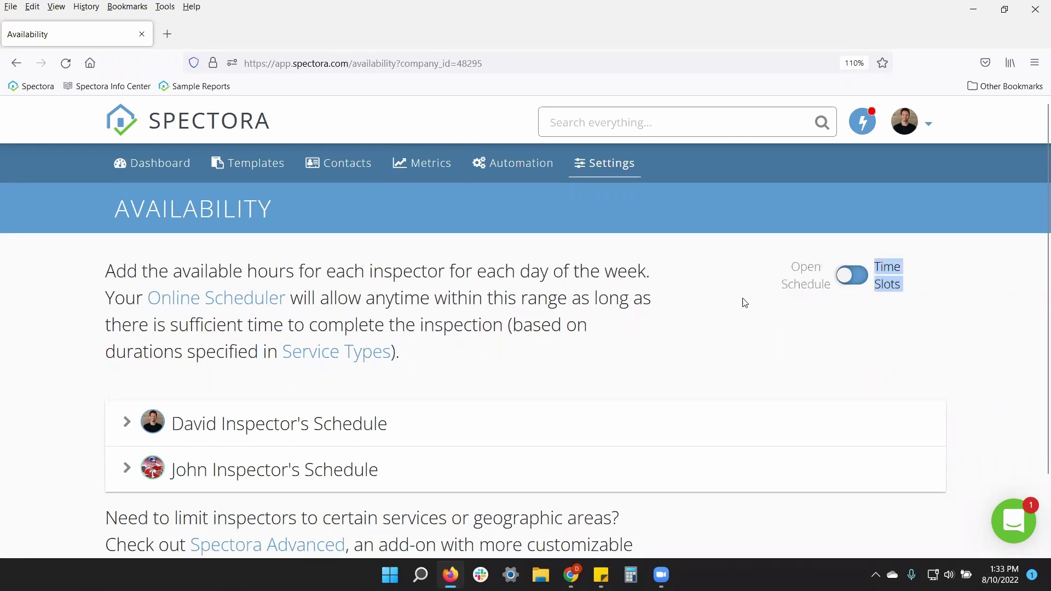
{"action": "left_click", "coordinate": [717, 282]}
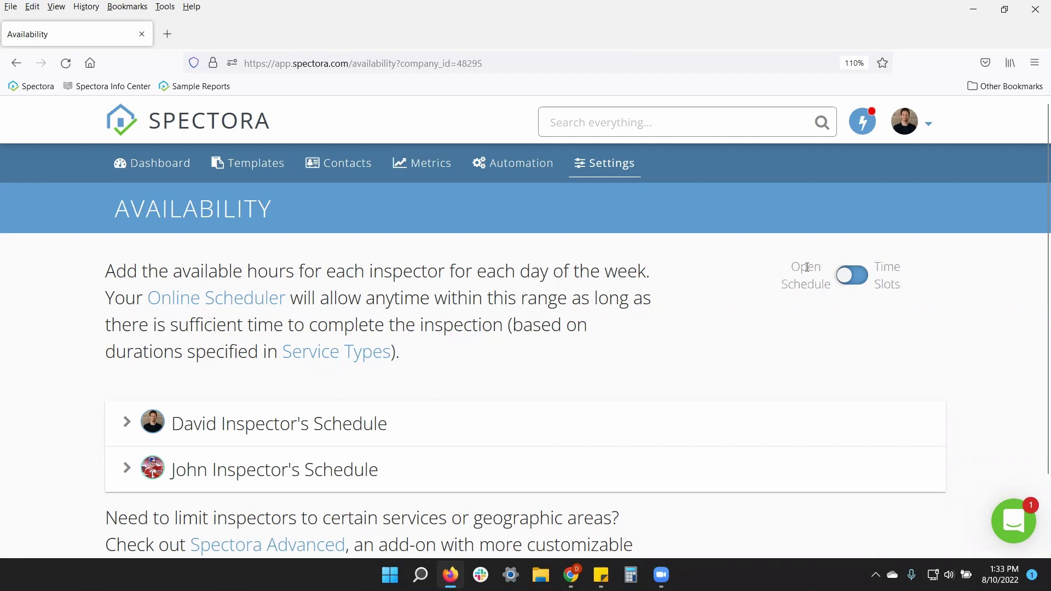
{"action": "left_click", "coordinate": [234, 425]}
{"action": "scroll", "coordinate": [232, 343], "scroll_direction": "down", "scroll_amount": 4}
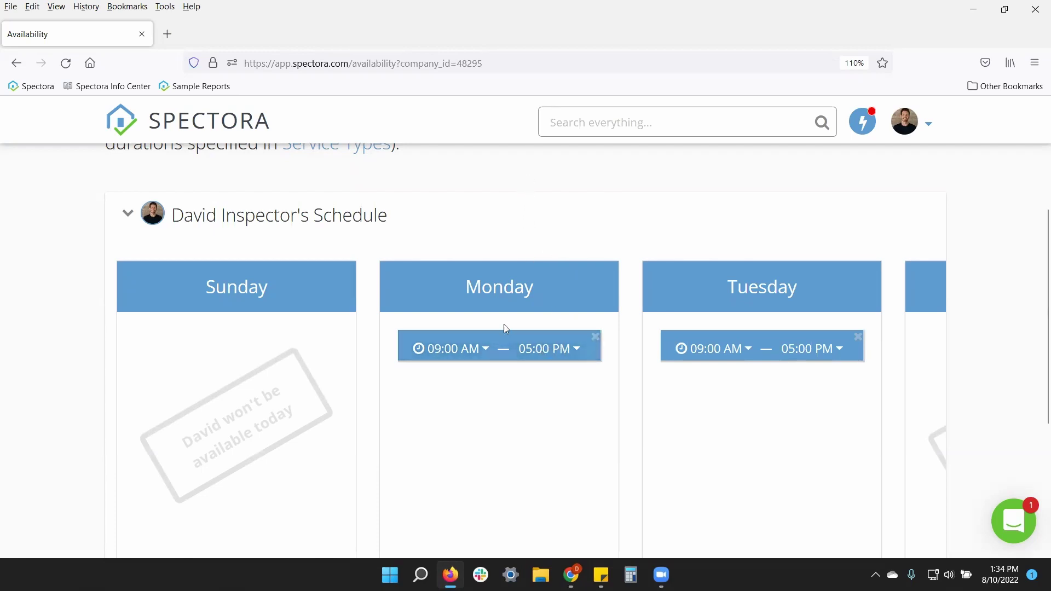
{"action": "scroll", "coordinate": [504, 326], "scroll_direction": "down", "scroll_amount": 1}
{"action": "scroll", "coordinate": [508, 312], "scroll_direction": "right", "scroll_amount": 2}
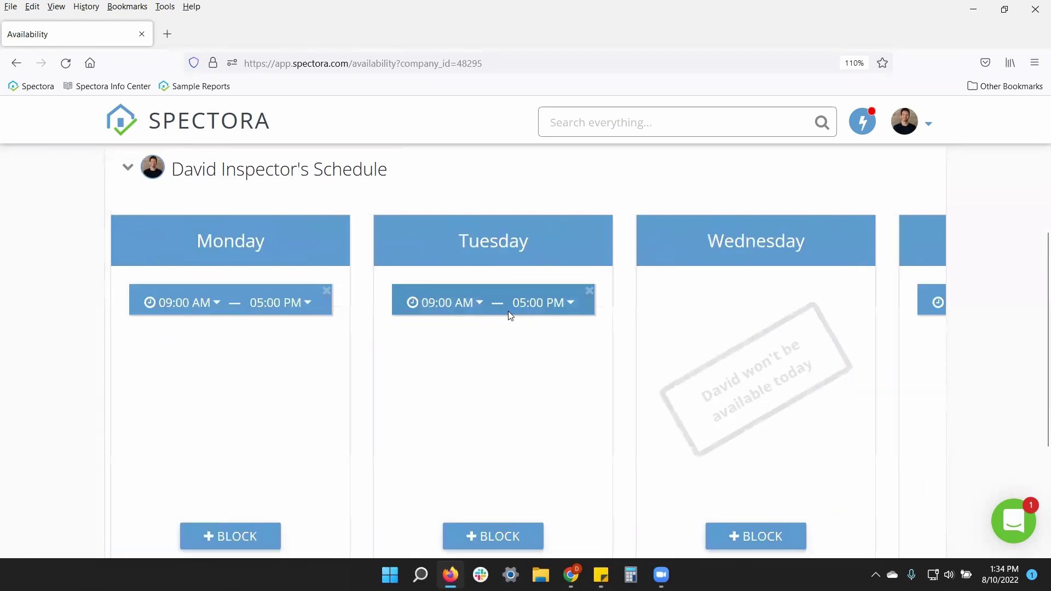
{"action": "scroll", "coordinate": [508, 311], "scroll_direction": "right", "scroll_amount": 3}
{"action": "scroll", "coordinate": [509, 311], "scroll_direction": "left", "scroll_amount": 4}
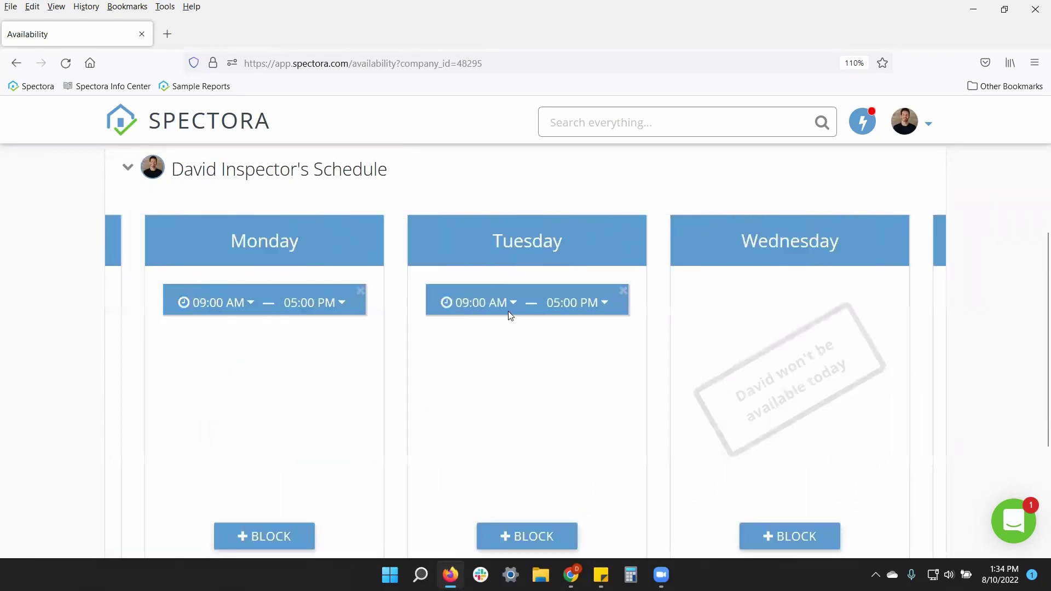
{"action": "left_click", "coordinate": [130, 169]}
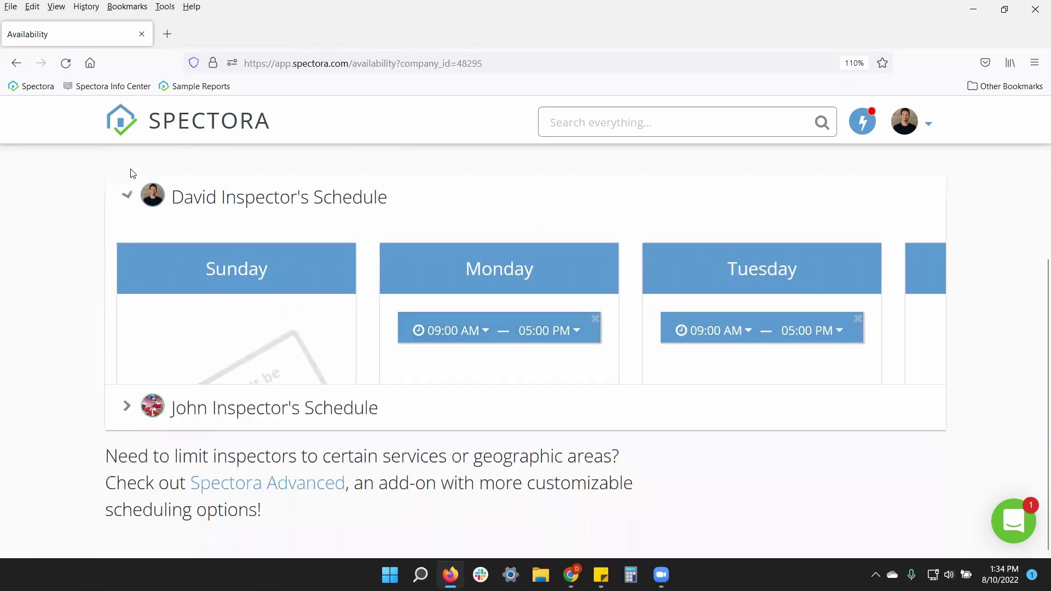
{"action": "left_click", "coordinate": [127, 379]}
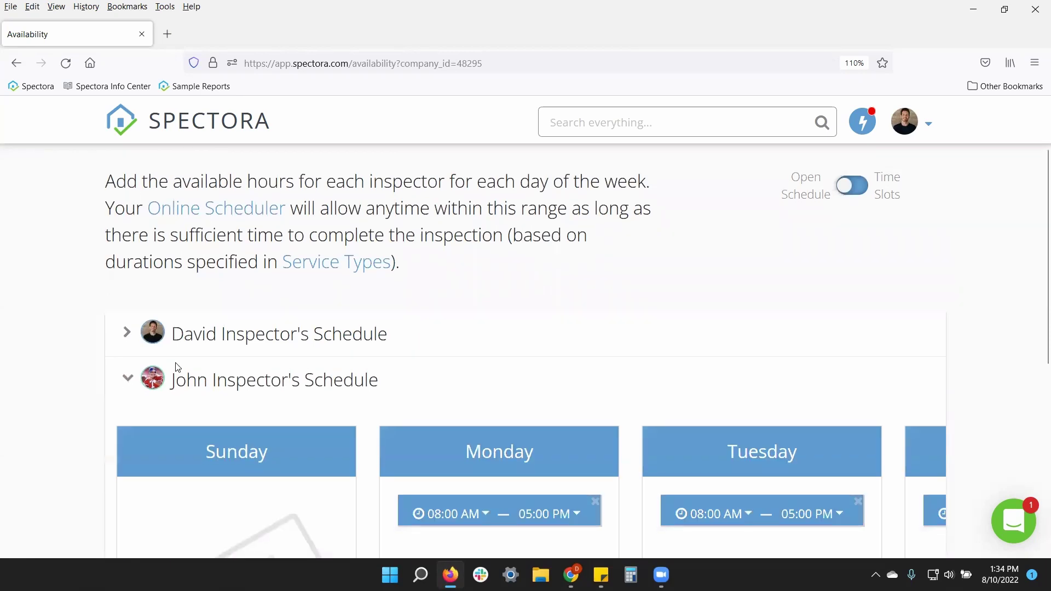
{"action": "scroll", "coordinate": [178, 367], "scroll_direction": "down", "scroll_amount": 2}
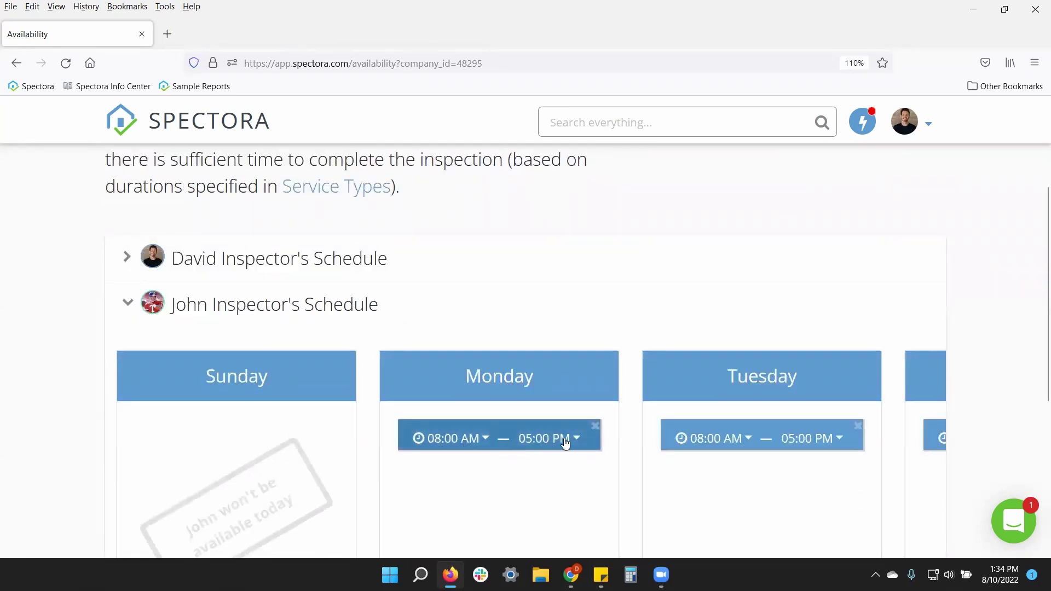
{"action": "left_click", "coordinate": [128, 304]}
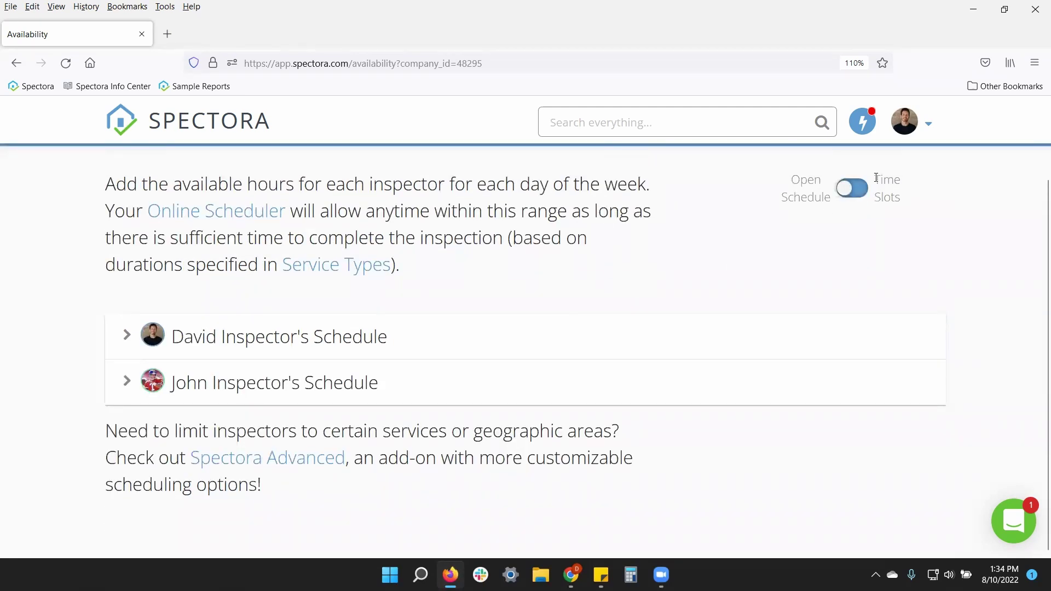
Switch availability to Time Slots, then review and collapse the first inspector's start-time slots.
{"action": "left_click", "coordinate": [852, 188]}
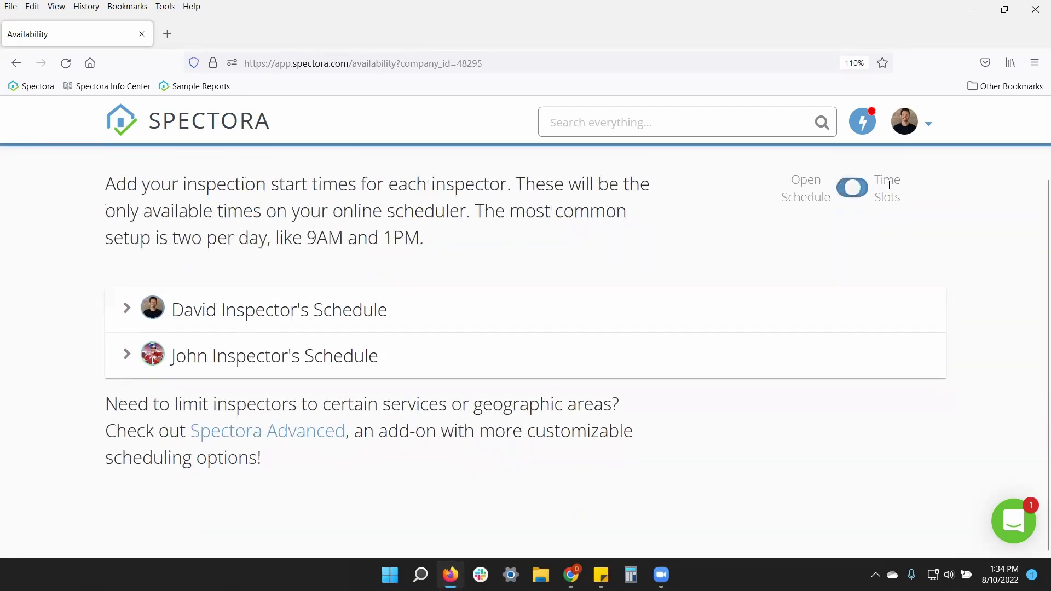
{"action": "left_click", "coordinate": [127, 310]}
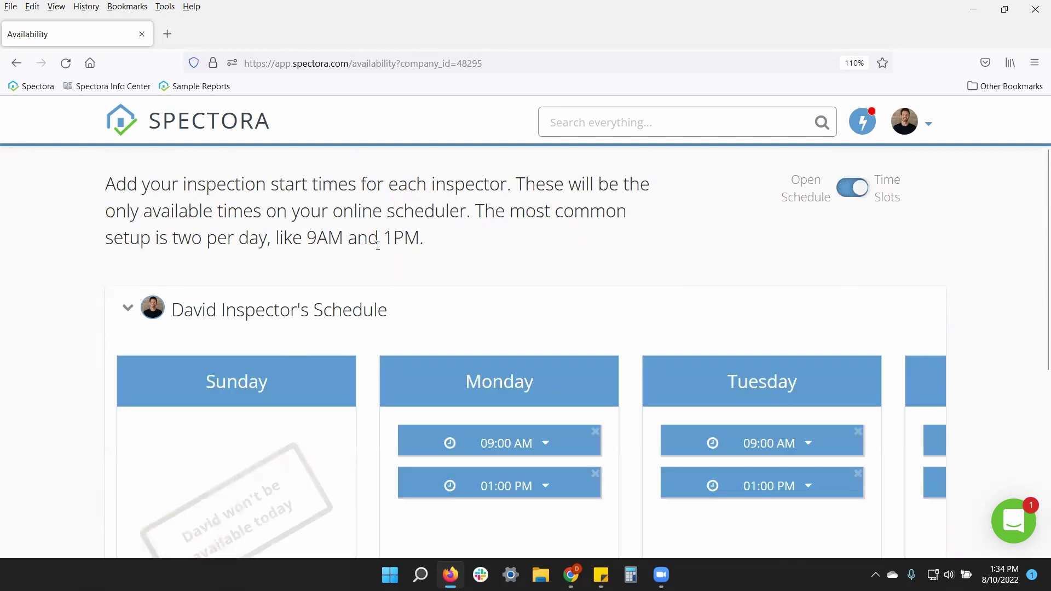
{"action": "scroll", "coordinate": [533, 255], "scroll_direction": "down", "scroll_amount": 2}
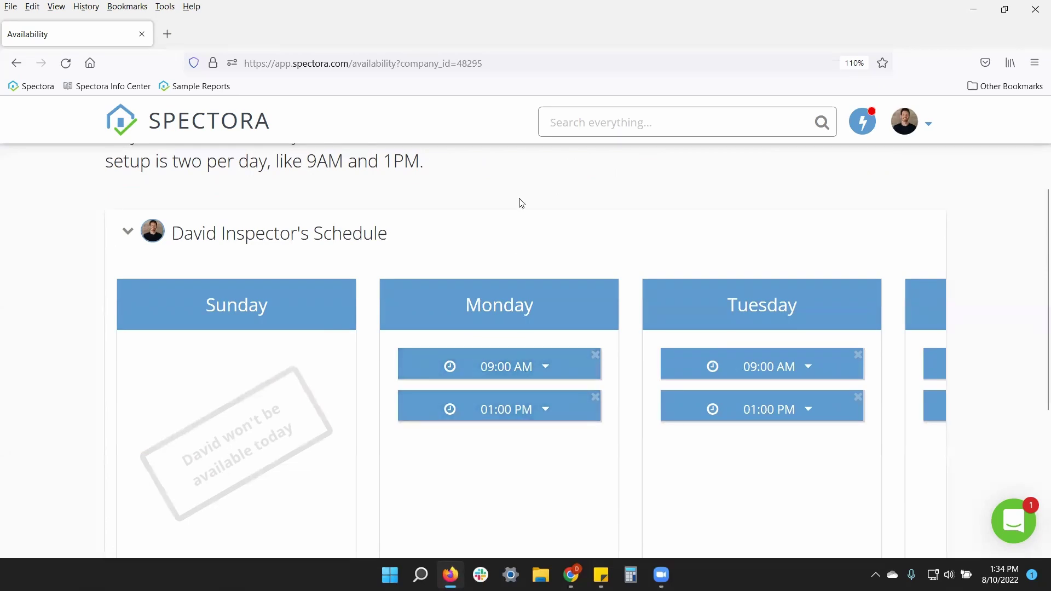
{"action": "scroll", "coordinate": [525, 329], "scroll_direction": "down", "scroll_amount": 1}
{"action": "scroll", "coordinate": [526, 329], "scroll_direction": "right", "scroll_amount": 3}
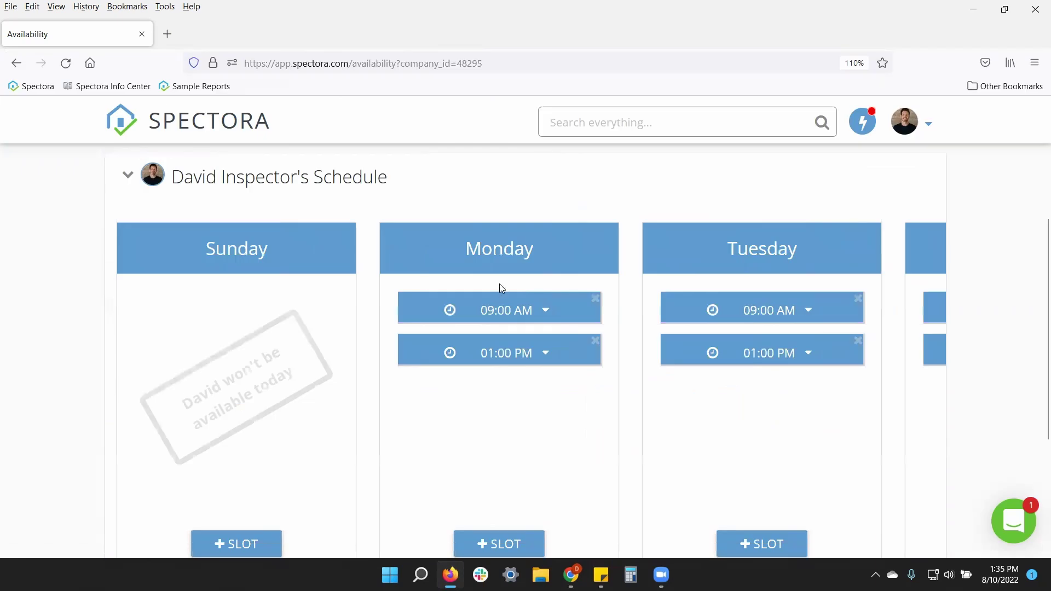
{"action": "left_click", "coordinate": [191, 180]}
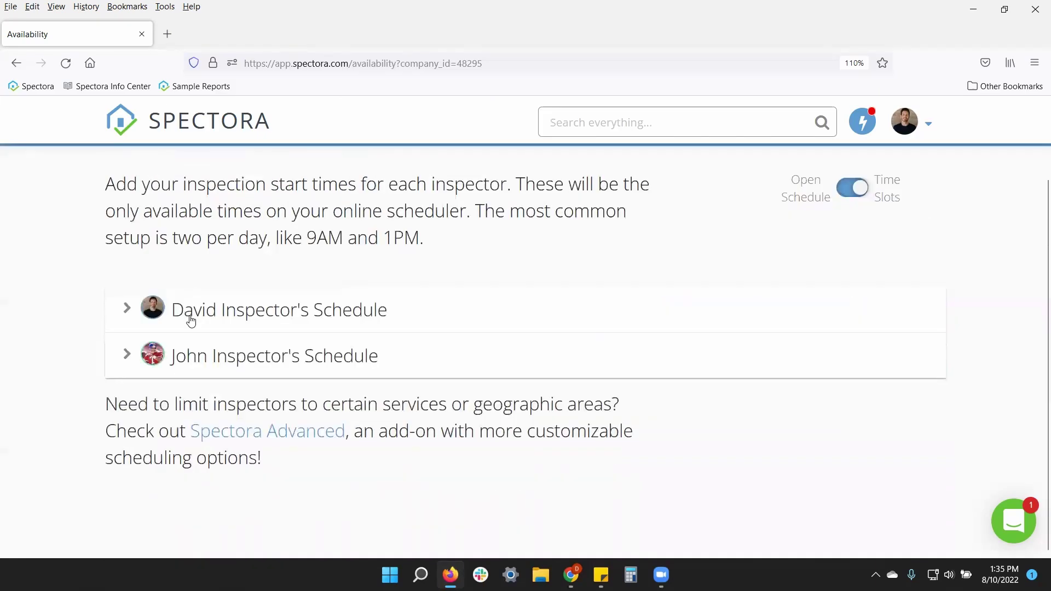
Review the second inspector's weekly start-time slots, then collapse the schedule.
{"action": "left_click", "coordinate": [186, 359]}
{"action": "scroll", "coordinate": [204, 376], "scroll_direction": "down", "scroll_amount": 2}
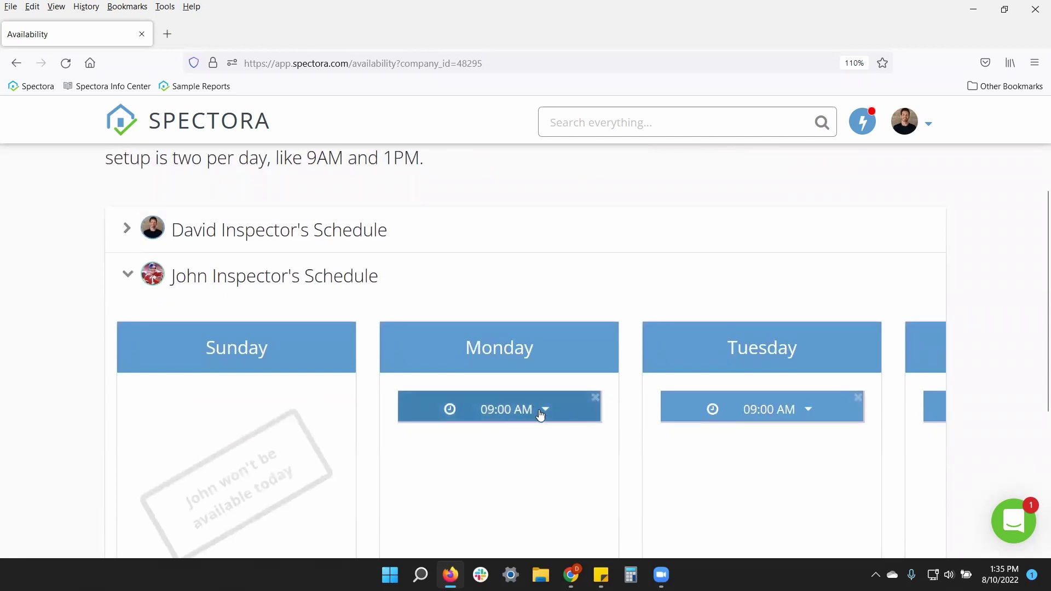
{"action": "scroll", "coordinate": [530, 417], "scroll_direction": "down", "scroll_amount": 1}
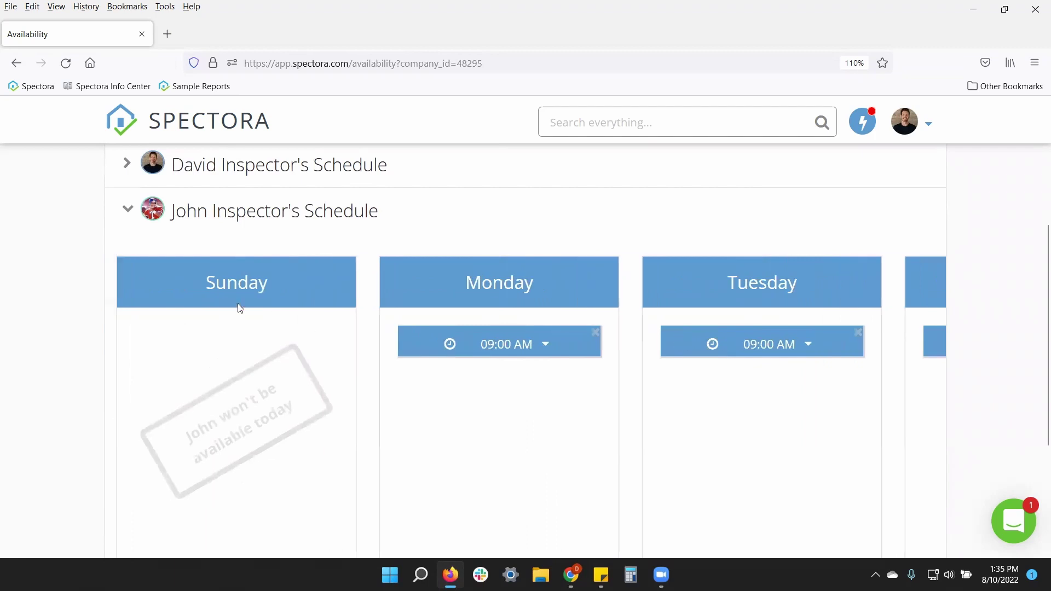
{"action": "scroll", "coordinate": [192, 301], "scroll_direction": "up", "scroll_amount": 1}
{"action": "left_click", "coordinate": [127, 274]}
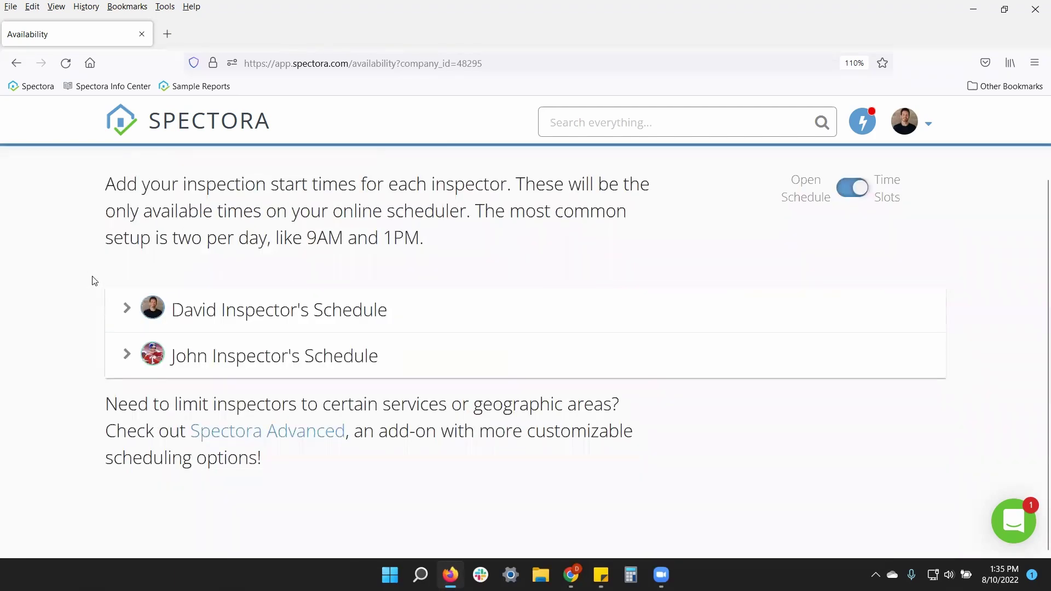
{"action": "scroll", "coordinate": [96, 278], "scroll_direction": "up", "scroll_amount": 3}
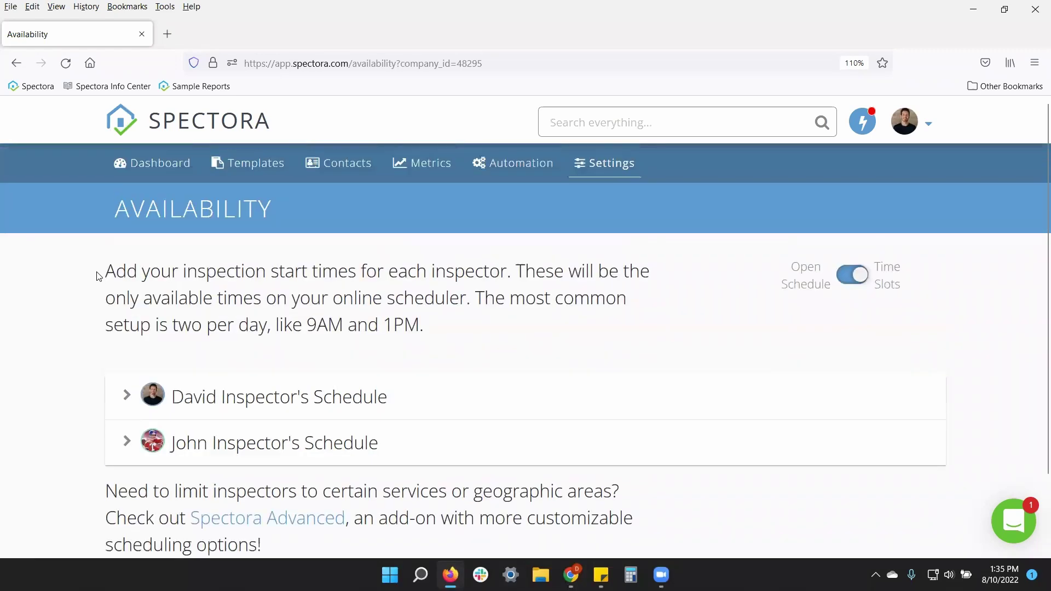
Return to the dashboard and switch its calendar to week view.
{"action": "left_click", "coordinate": [149, 165]}
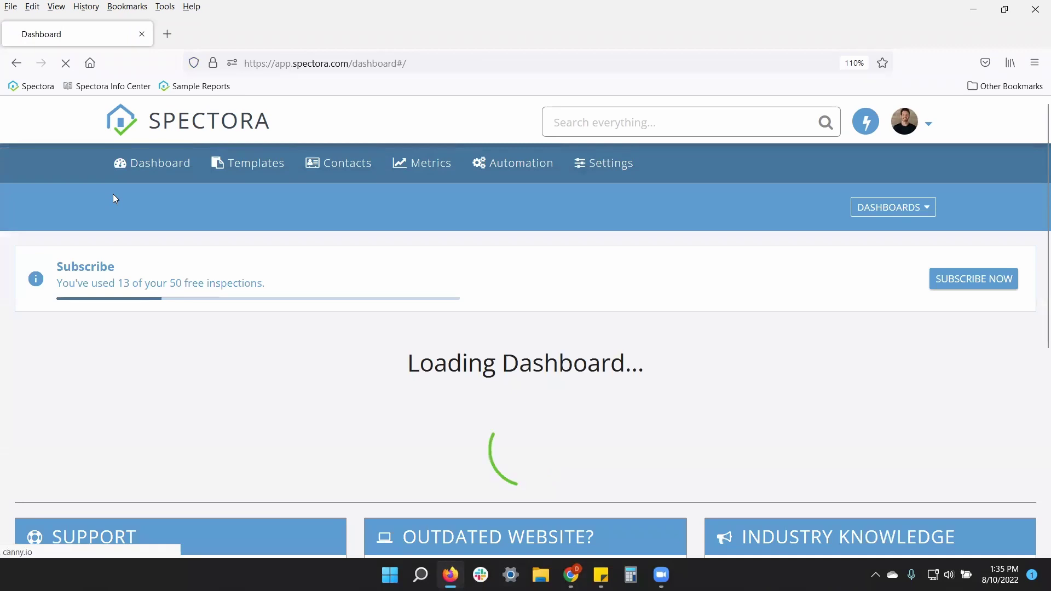
{"action": "scroll", "coordinate": [116, 219], "scroll_direction": "down", "scroll_amount": 10}
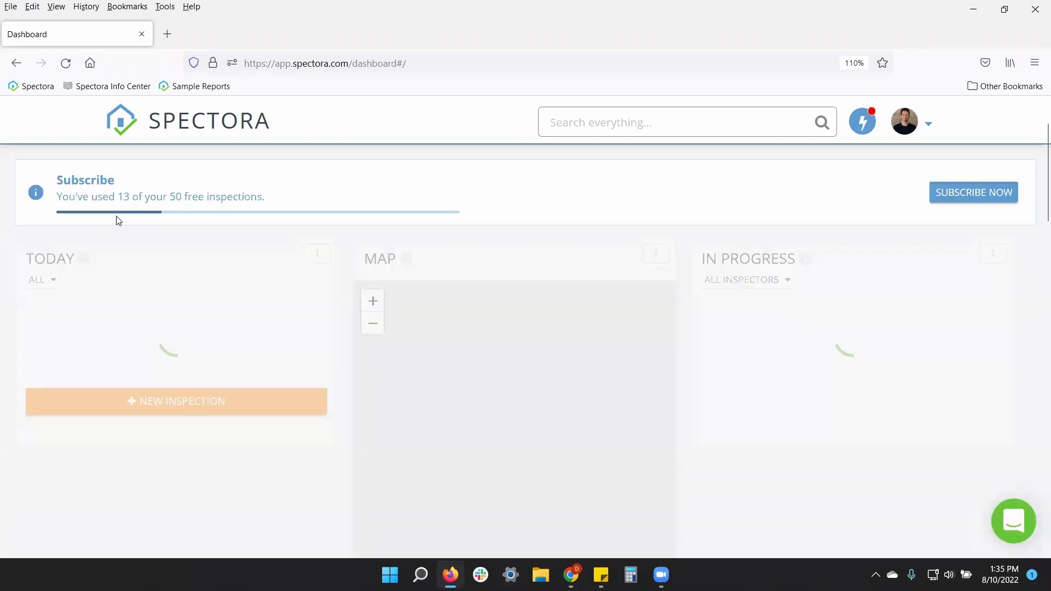
{"action": "scroll", "coordinate": [116, 213], "scroll_direction": "down", "scroll_amount": 4}
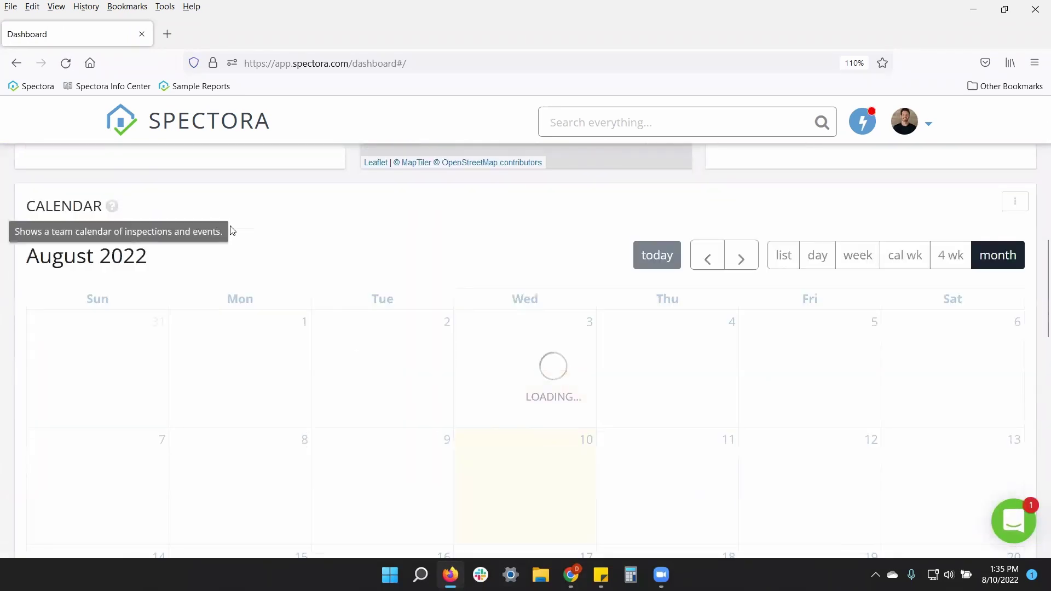
{"action": "left_click", "coordinate": [863, 259]}
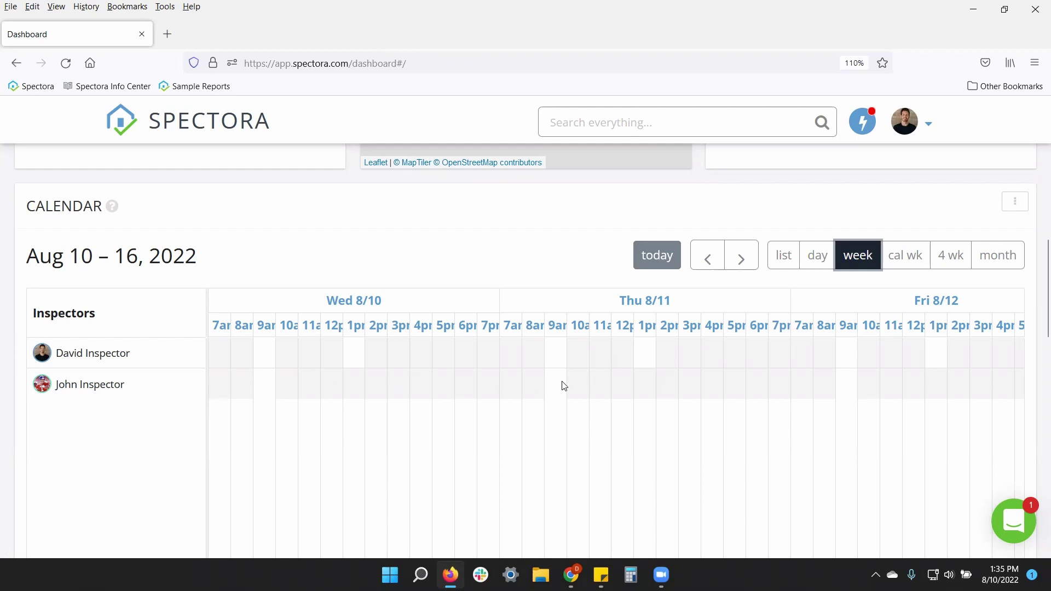
{"action": "scroll", "coordinate": [834, 398], "scroll_direction": "right", "scroll_amount": 1}
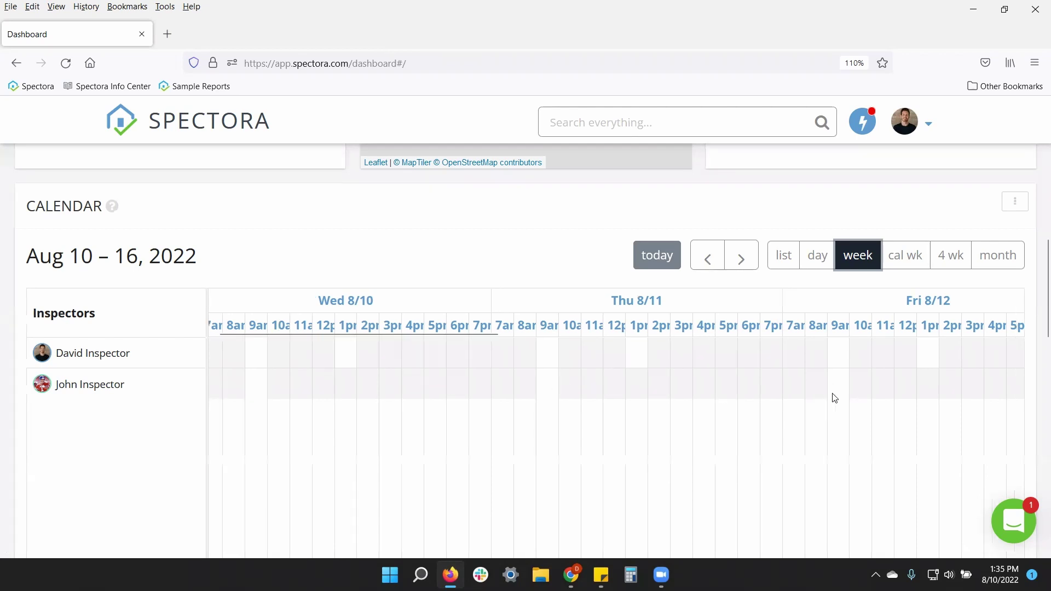
{"action": "scroll", "coordinate": [831, 397], "scroll_direction": "right", "scroll_amount": 10}
{"action": "scroll", "coordinate": [831, 397], "scroll_direction": "left", "scroll_amount": 5}
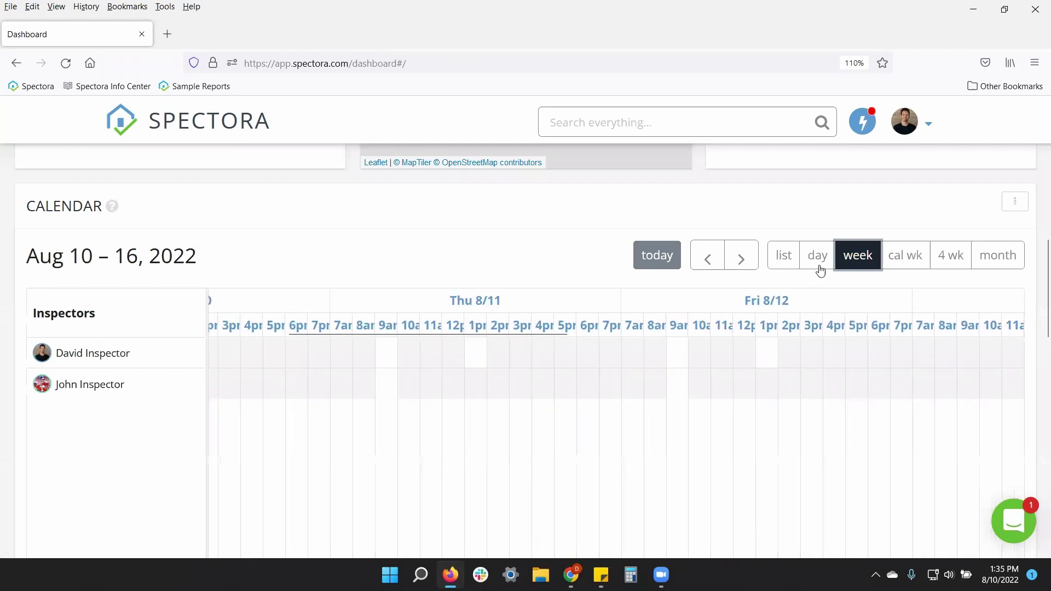
Switch to day view and step through August 11–14, then back to Wednesday, August 10.
{"action": "left_click", "coordinate": [819, 269]}
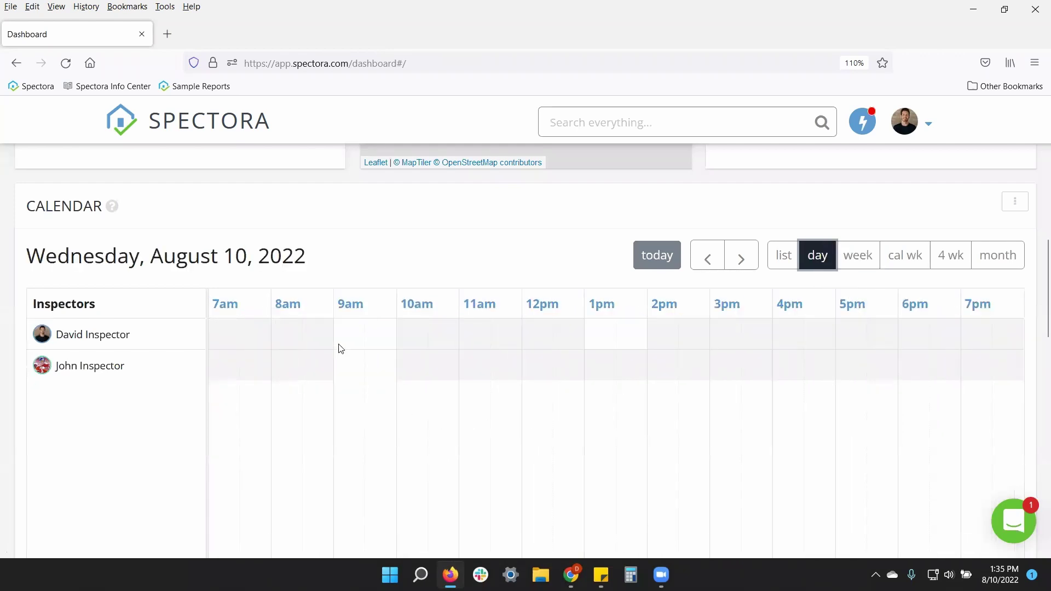
{"action": "left_click", "coordinate": [741, 261]}
{"action": "left_click", "coordinate": [741, 263]}
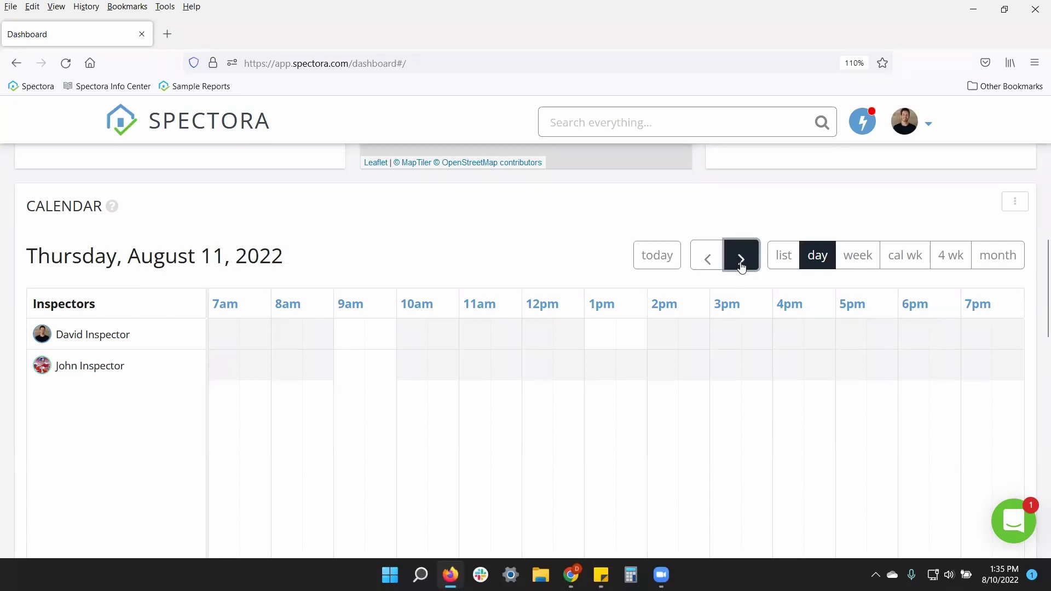
{"action": "left_click", "coordinate": [740, 263]}
{"action": "left_click", "coordinate": [740, 263]}
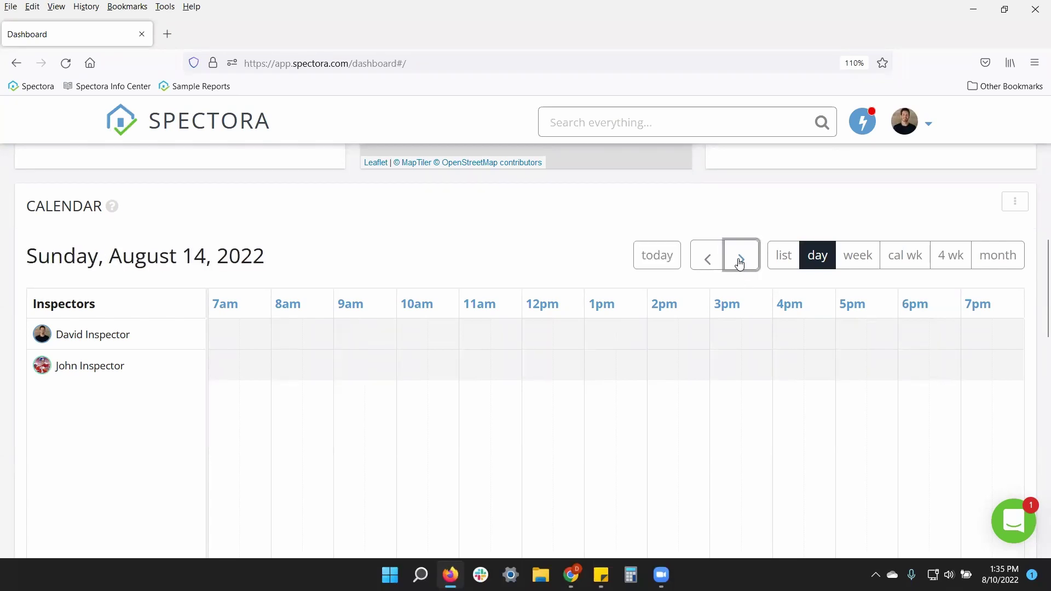
{"action": "left_click", "coordinate": [707, 262]}
{"action": "left_click", "coordinate": [707, 263]}
{"action": "left_click", "coordinate": [706, 263]}
{"action": "left_click", "coordinate": [707, 263]}
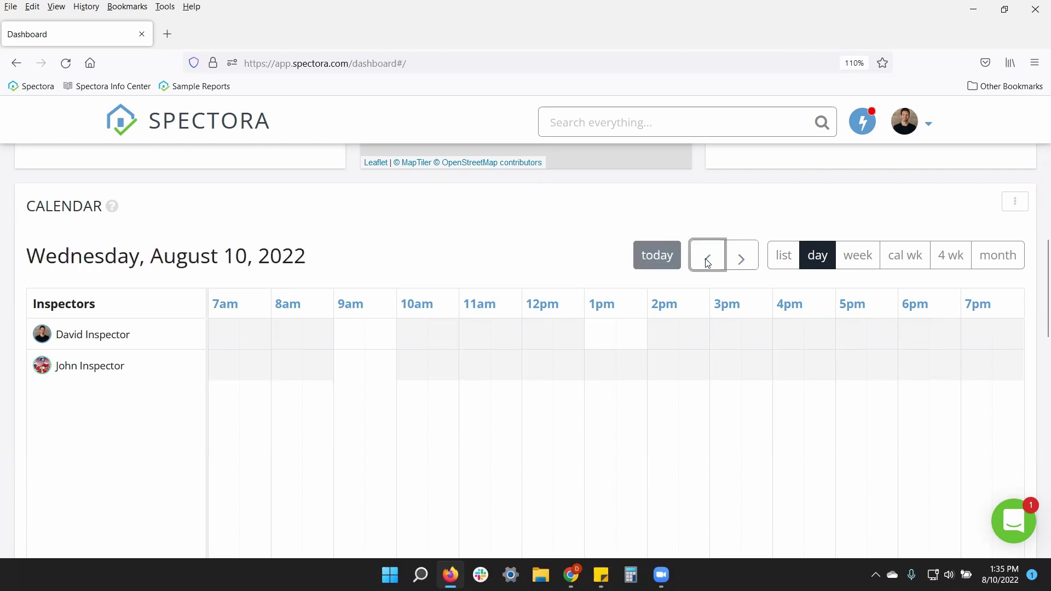
{"action": "scroll", "coordinate": [401, 369], "scroll_direction": "up", "scroll_amount": 2}
{"action": "scroll", "coordinate": [369, 379], "scroll_direction": "down", "scroll_amount": 1}
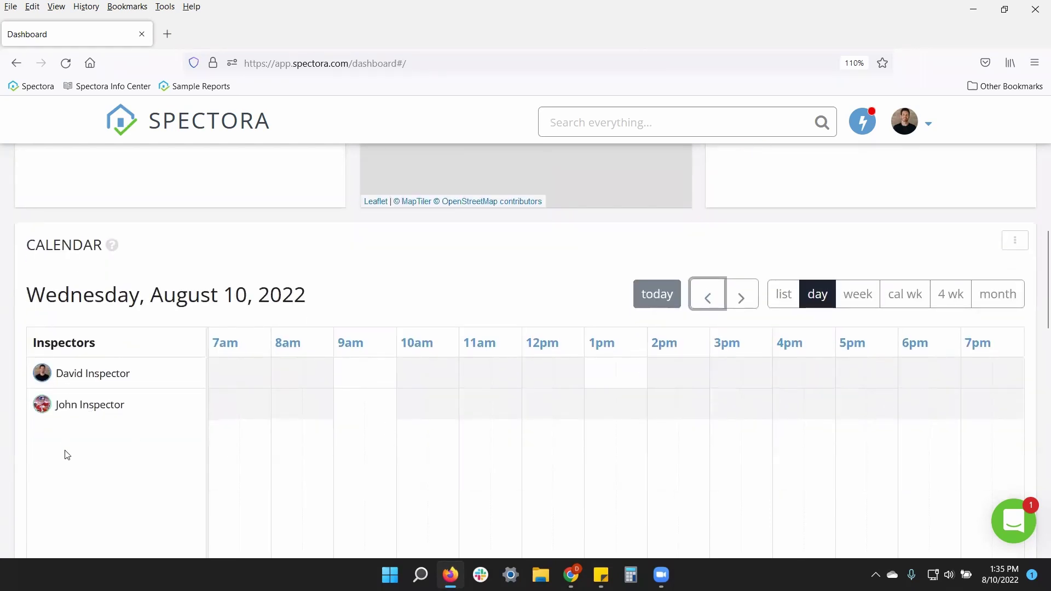
{"action": "scroll", "coordinate": [65, 457], "scroll_direction": "down", "scroll_amount": 1}
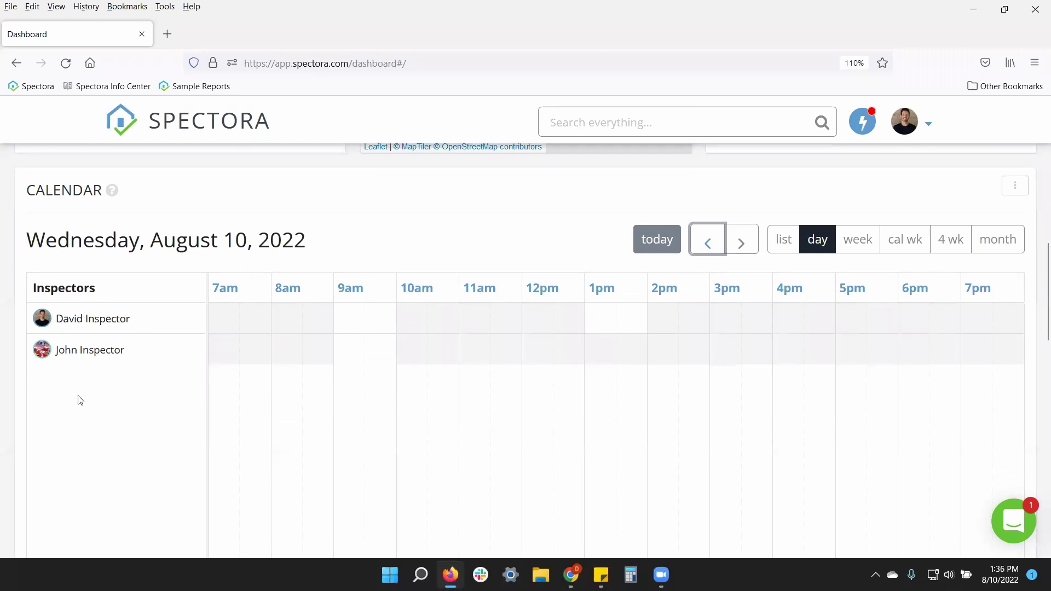
{"action": "scroll", "coordinate": [232, 387], "scroll_direction": "up", "scroll_amount": 4}
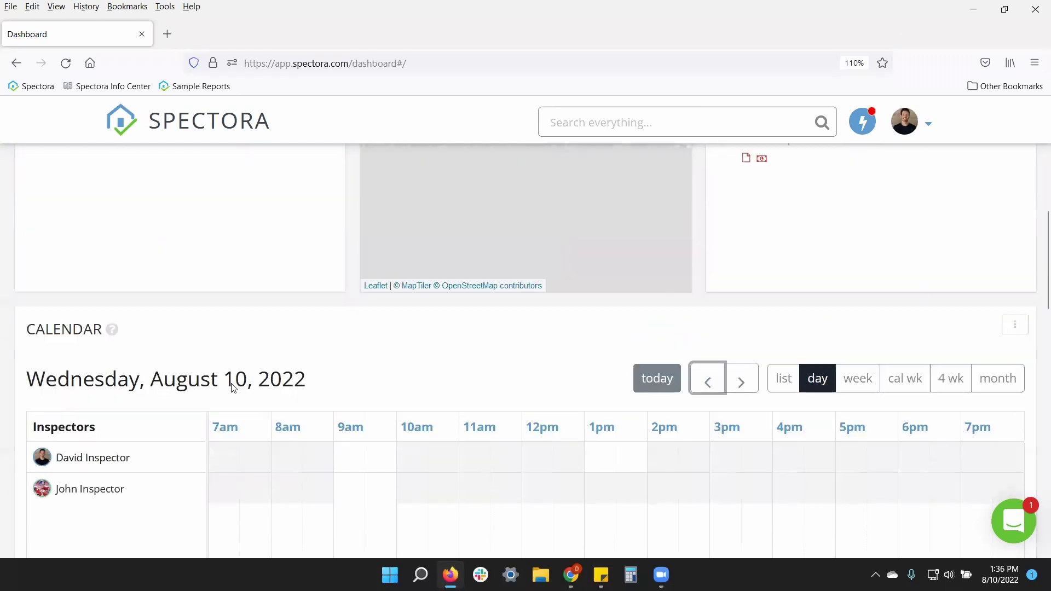
{"action": "scroll", "coordinate": [231, 388], "scroll_direction": "up", "scroll_amount": 4}
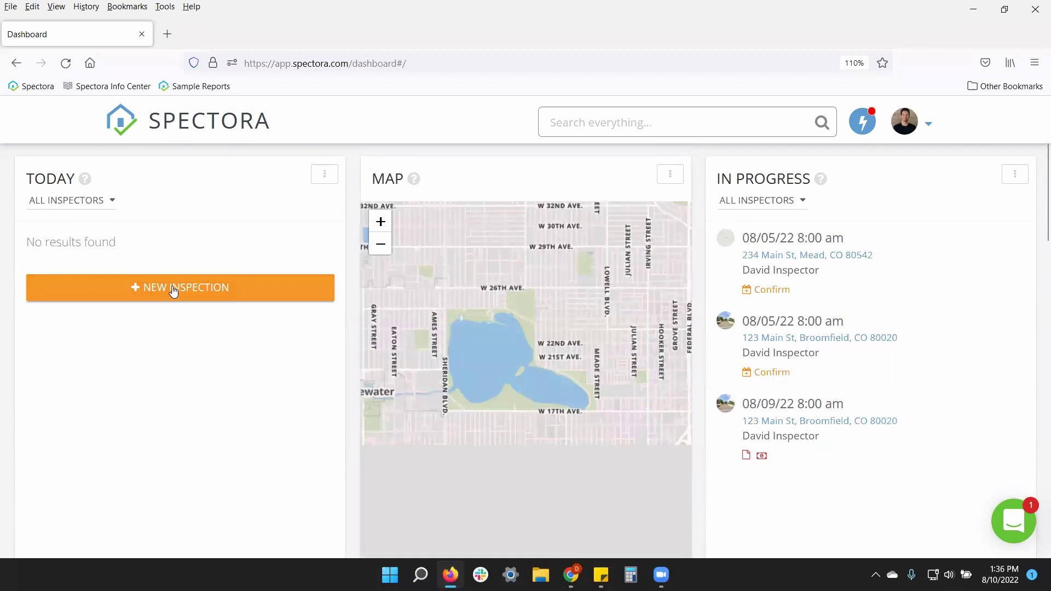
Start a new inspection set to 08/11/2022 10:00 AM and close the off-slot warning.
{"action": "left_click", "coordinate": [171, 287]}
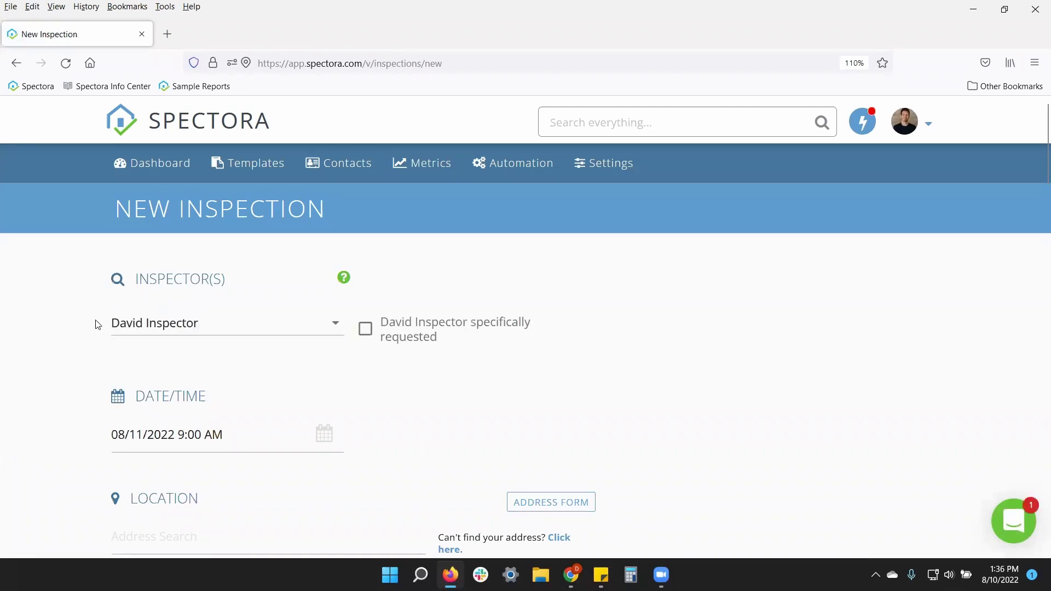
{"action": "scroll", "coordinate": [95, 324], "scroll_direction": "down", "scroll_amount": 3}
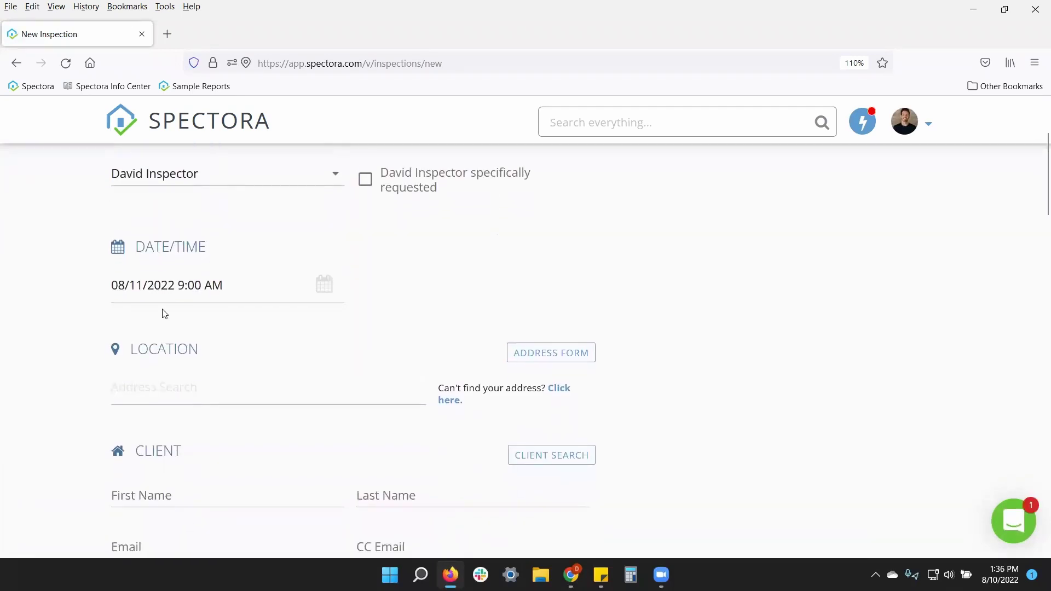
{"action": "left_click", "coordinate": [210, 284]}
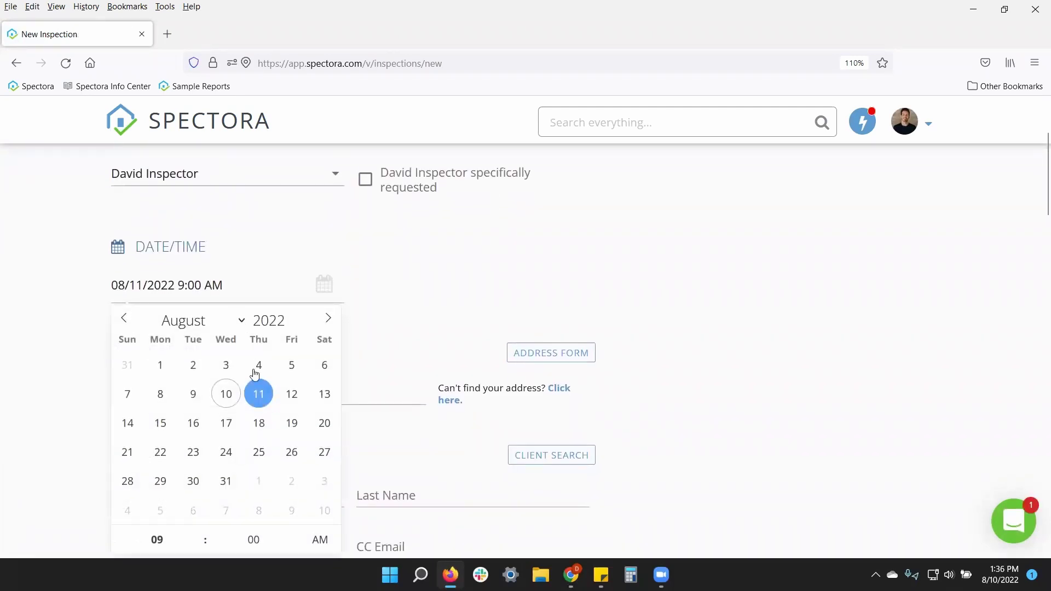
{"action": "left_click", "coordinate": [197, 534]}
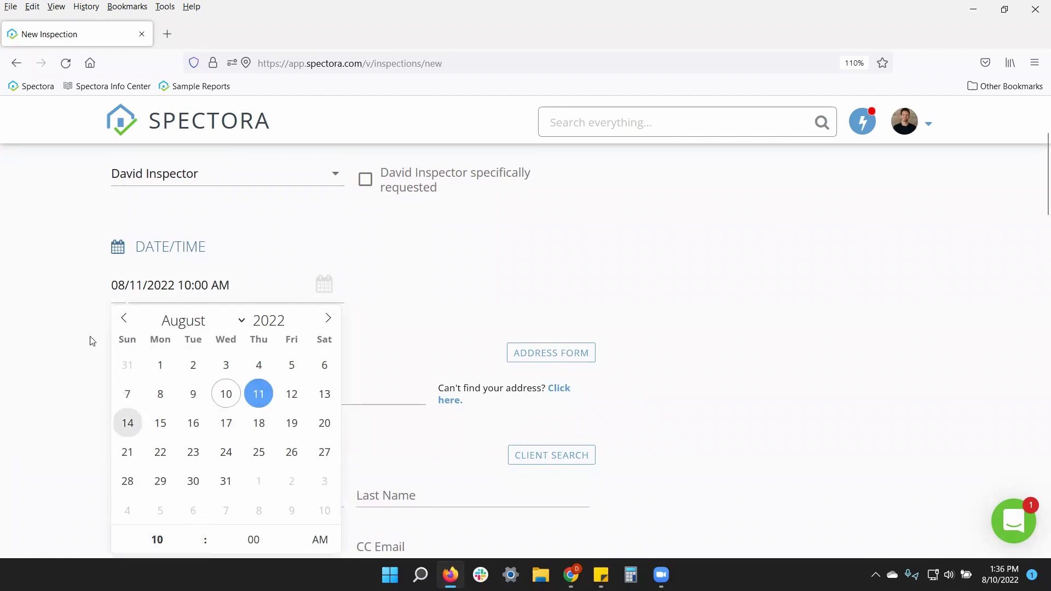
{"action": "left_click", "coordinate": [66, 294]}
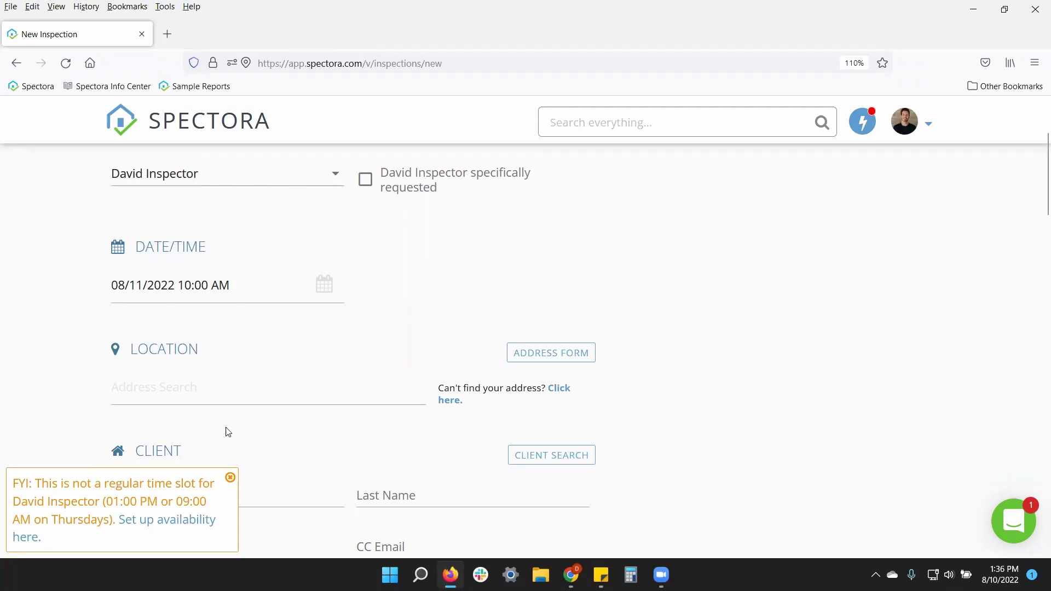
{"action": "left_click", "coordinate": [230, 477]}
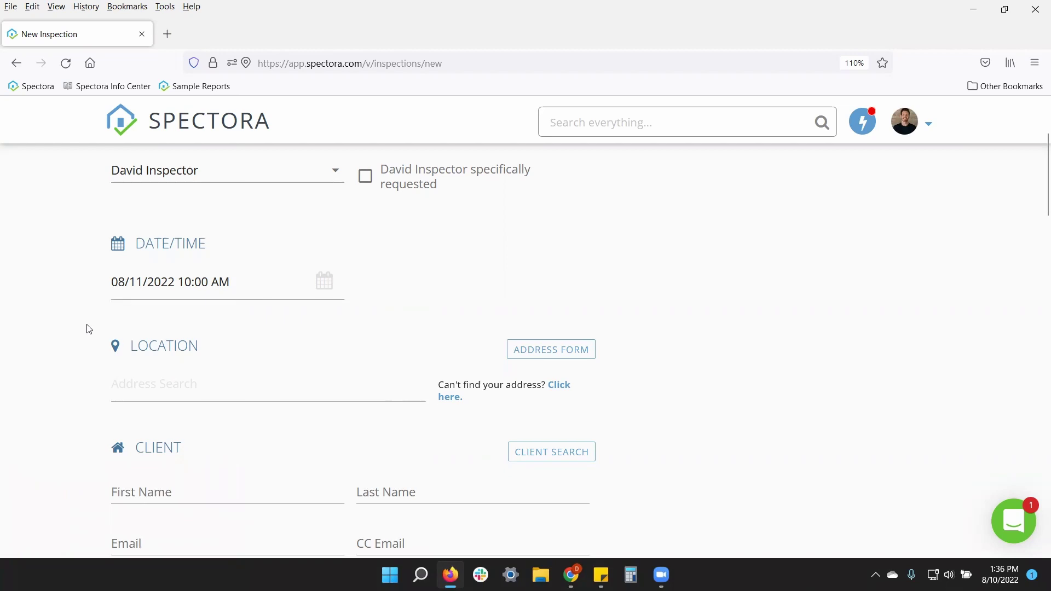
Change the inspection date to Saturday 08/13/2022, keeping 10:00 AM, and close the Saturday warning.
{"action": "scroll", "coordinate": [91, 332], "scroll_direction": "down", "scroll_amount": 1}
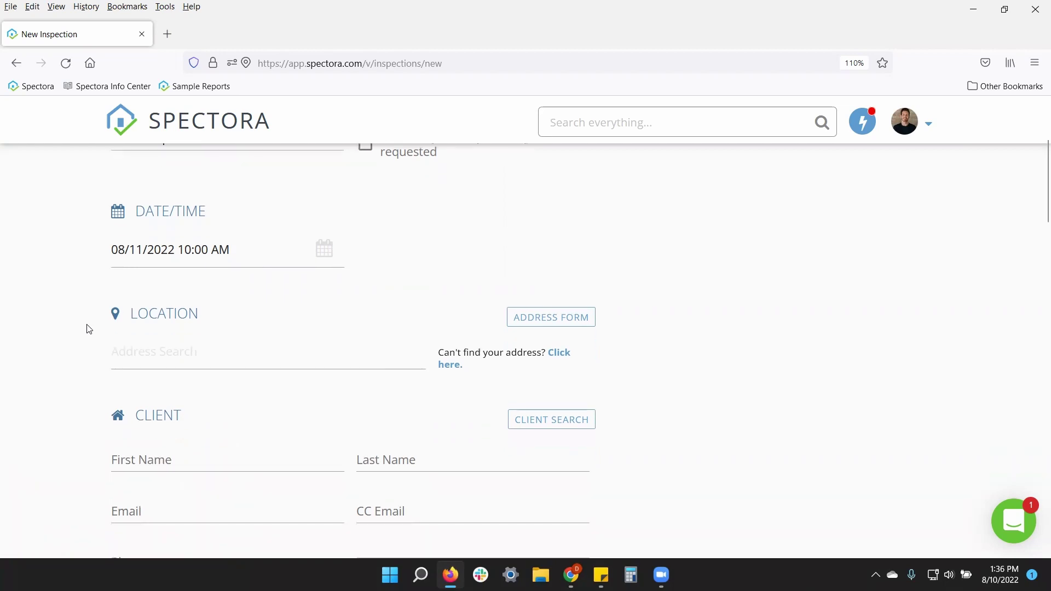
{"action": "left_click", "coordinate": [165, 248]}
{"action": "left_click", "coordinate": [325, 359]}
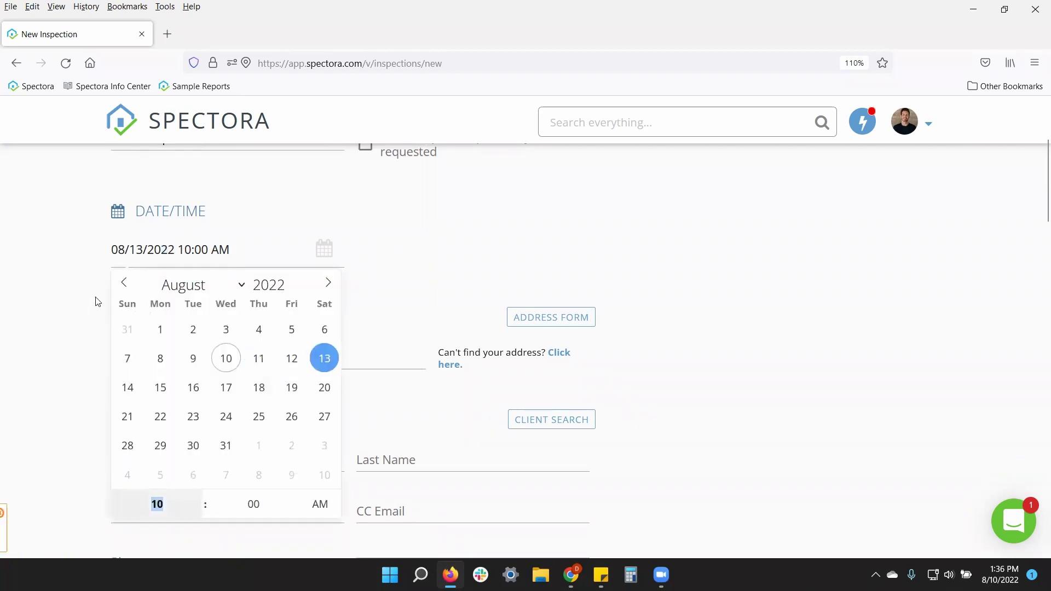
{"action": "left_click", "coordinate": [93, 295]}
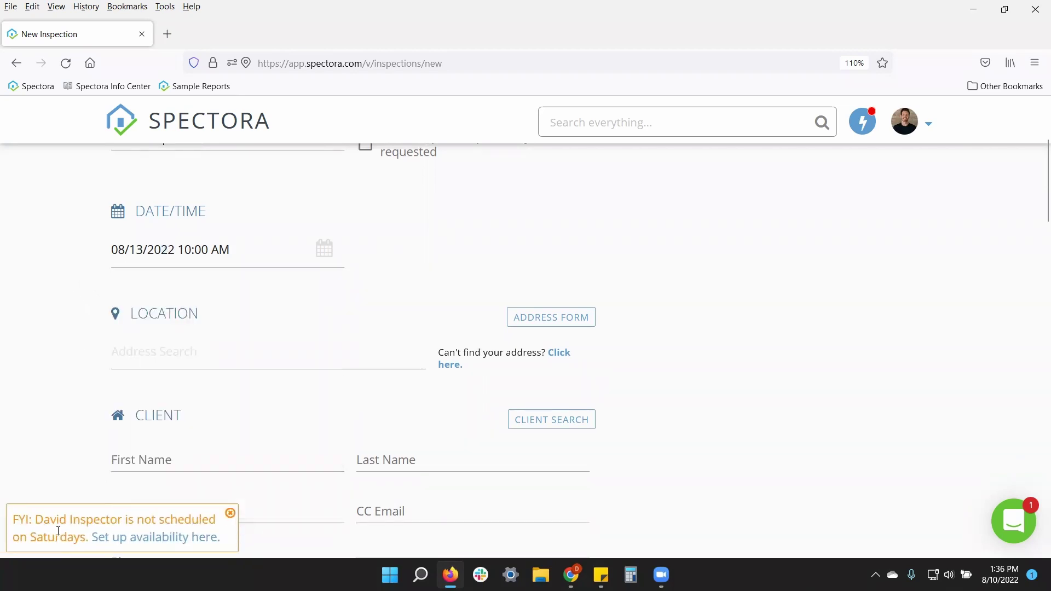
{"action": "left_click", "coordinate": [230, 513]}
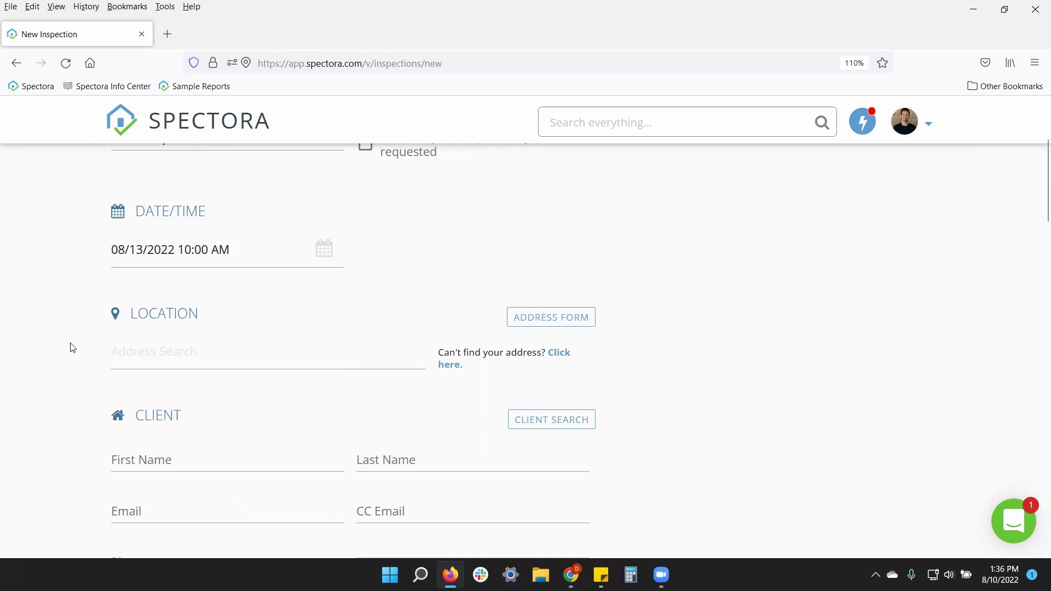
{"action": "scroll", "coordinate": [72, 349], "scroll_direction": "up", "scroll_amount": 2}
{"action": "scroll", "coordinate": [73, 350], "scroll_direction": "up", "scroll_amount": 1}
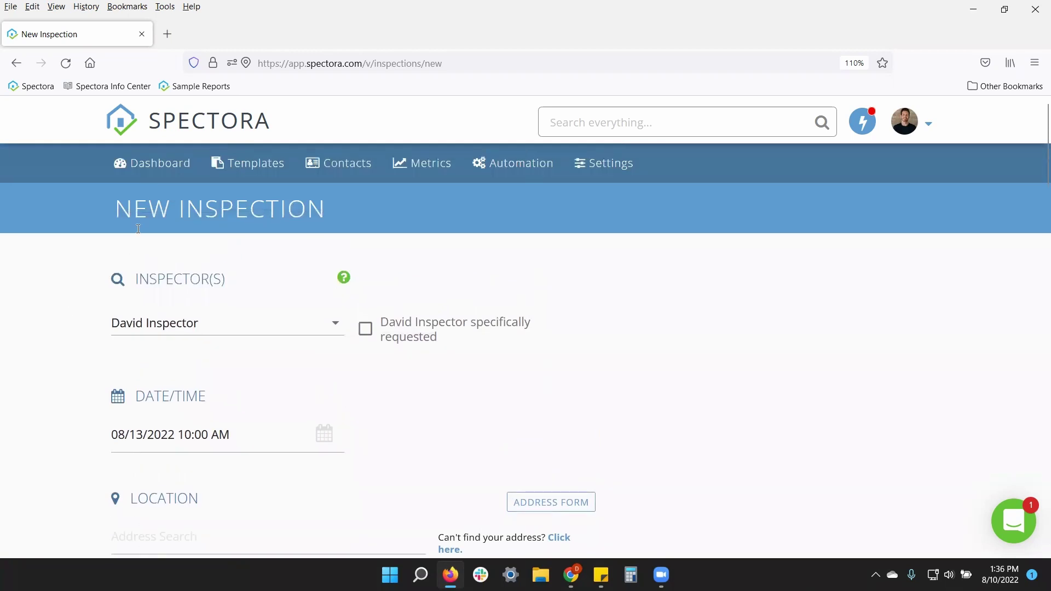
Return to the dashboard, switch the calendar to month view, and select August 11.
{"action": "left_click", "coordinate": [162, 168]}
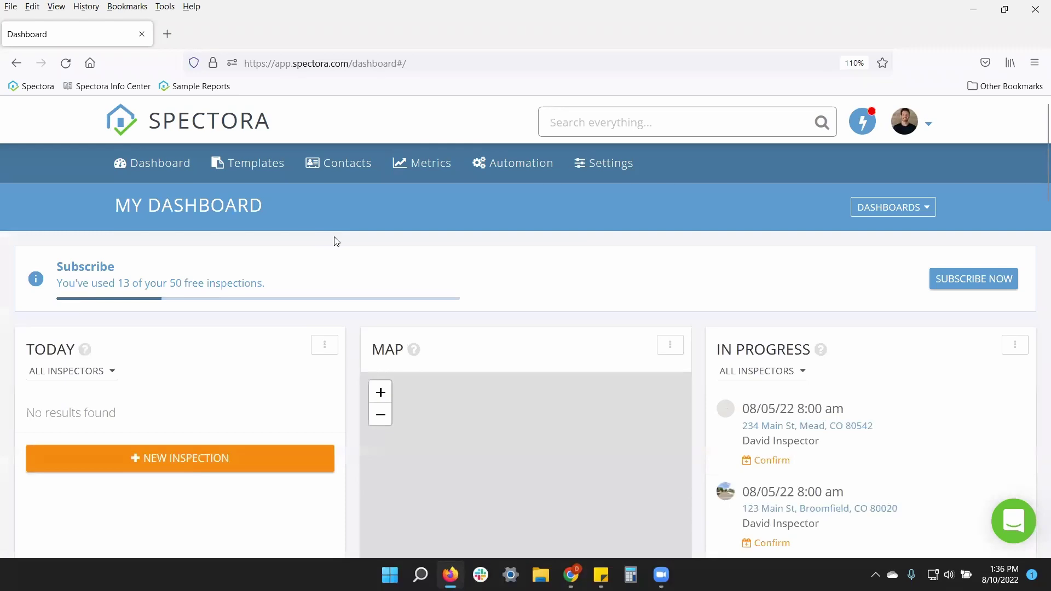
{"action": "scroll", "coordinate": [345, 268], "scroll_direction": "down", "scroll_amount": 10}
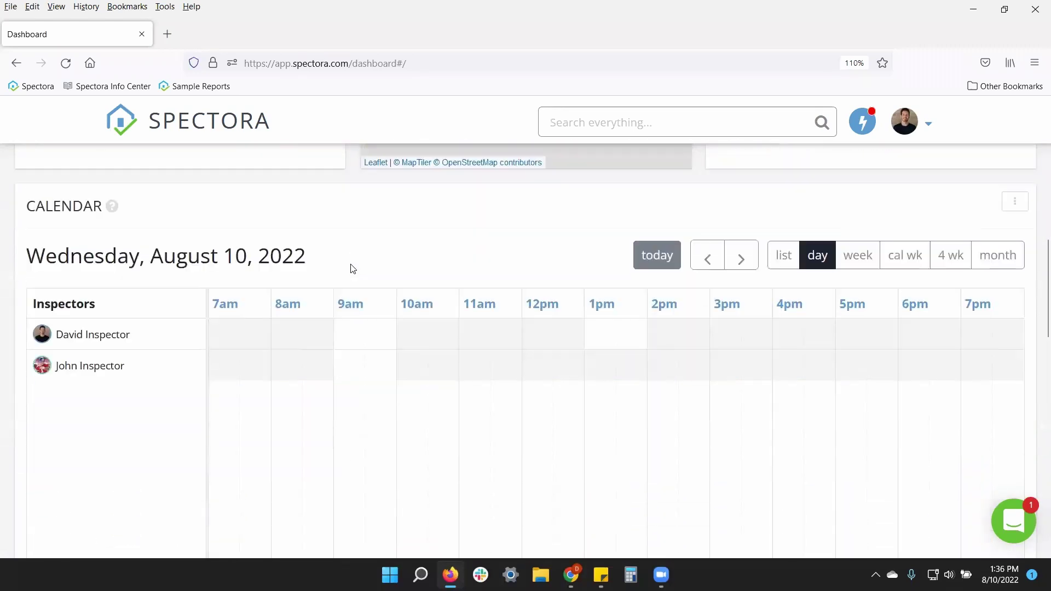
{"action": "left_click", "coordinate": [998, 256]}
{"action": "scroll", "coordinate": [655, 340], "scroll_direction": "down", "scroll_amount": 3}
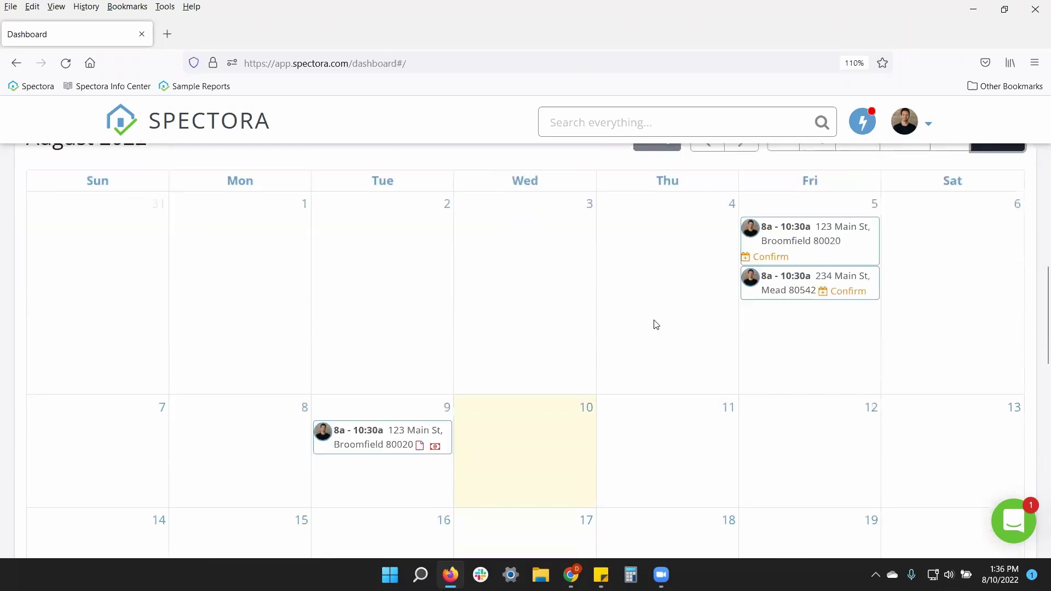
{"action": "left_click", "coordinate": [639, 300]}
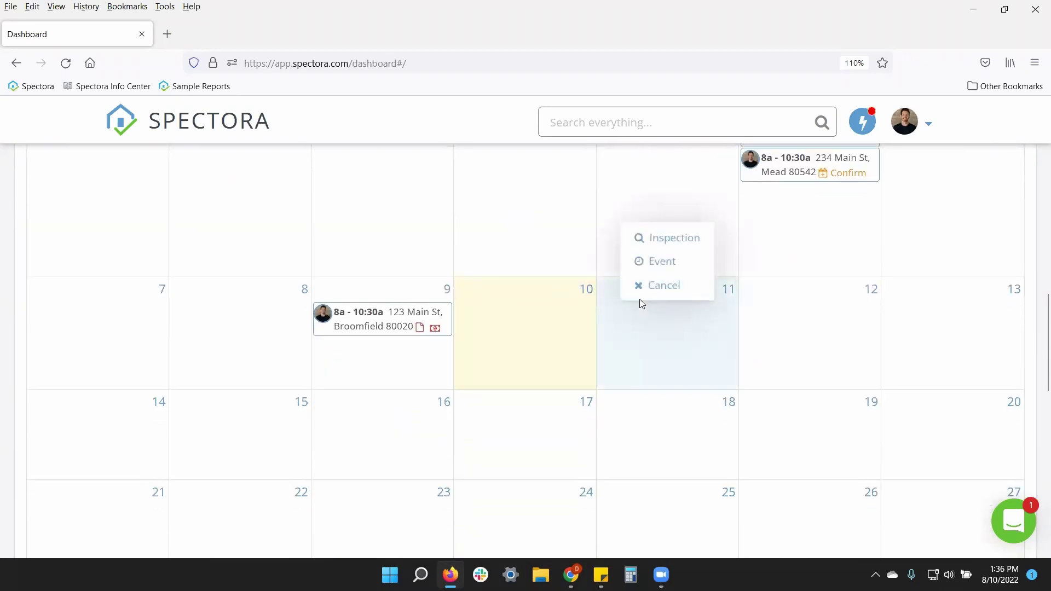
Schedule an all-day event named 'Off' on August 11 for the first inspector.
{"action": "left_click", "coordinate": [663, 263]}
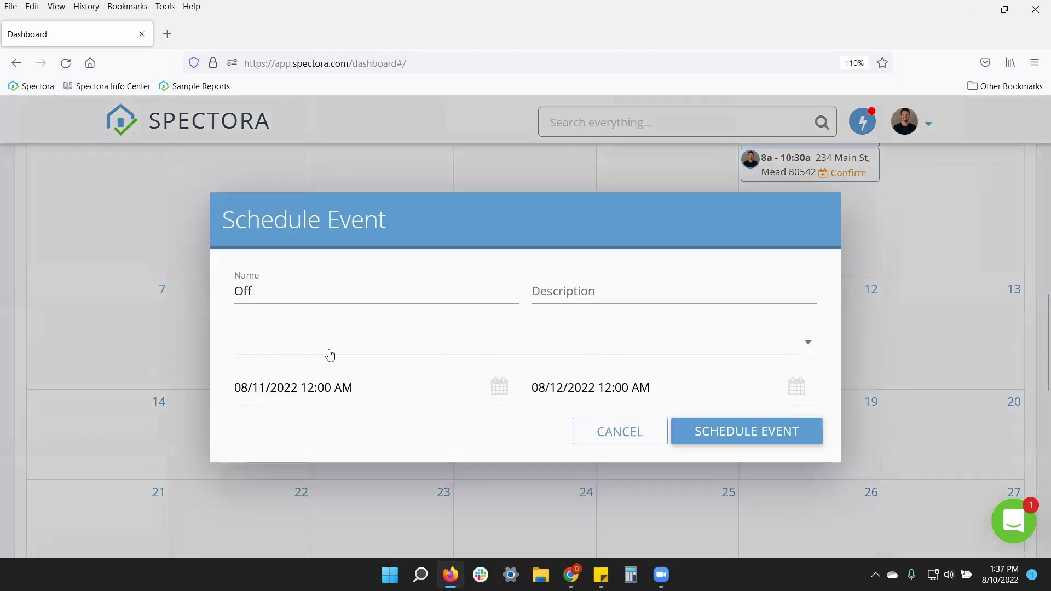
{"action": "left_click_drag", "start_coordinate": [282, 291], "coordinate": [218, 293]}
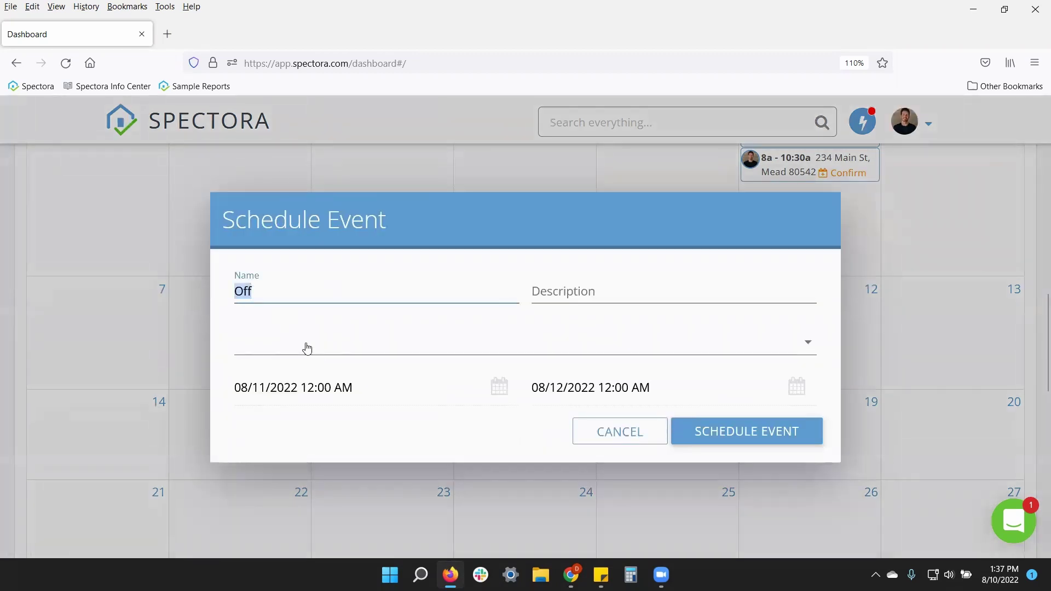
{"action": "double_click", "coordinate": [265, 290]}
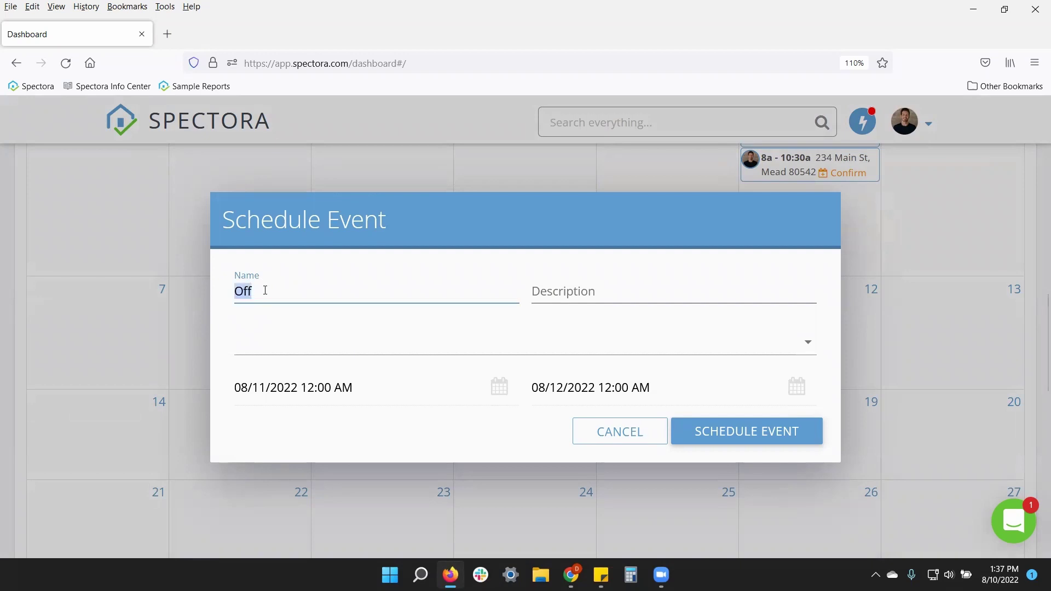
{"action": "double_click", "coordinate": [261, 291]}
{"action": "left_click", "coordinate": [280, 344]}
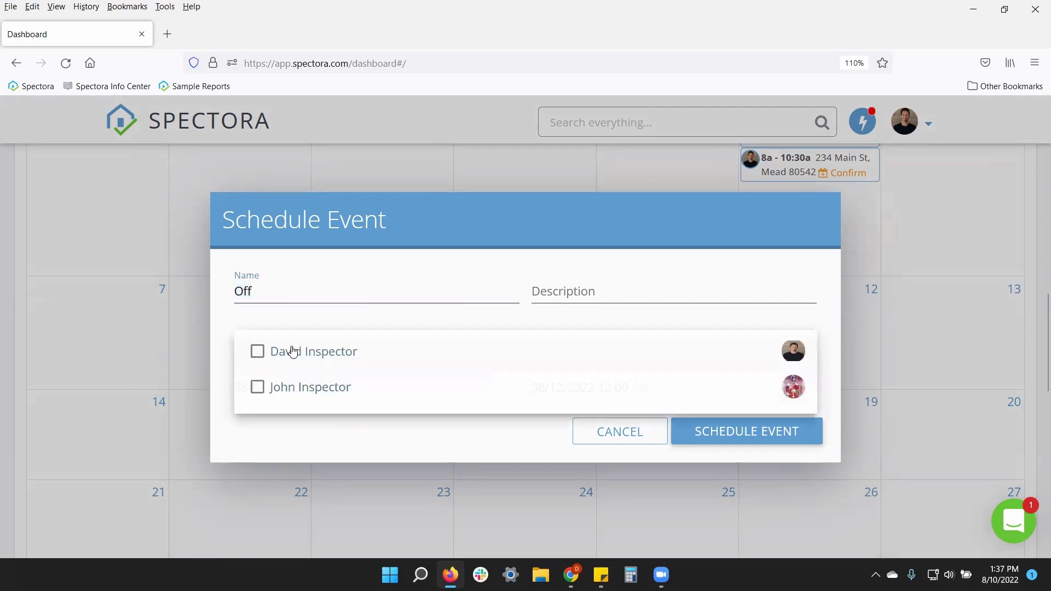
{"action": "left_click", "coordinate": [257, 353]}
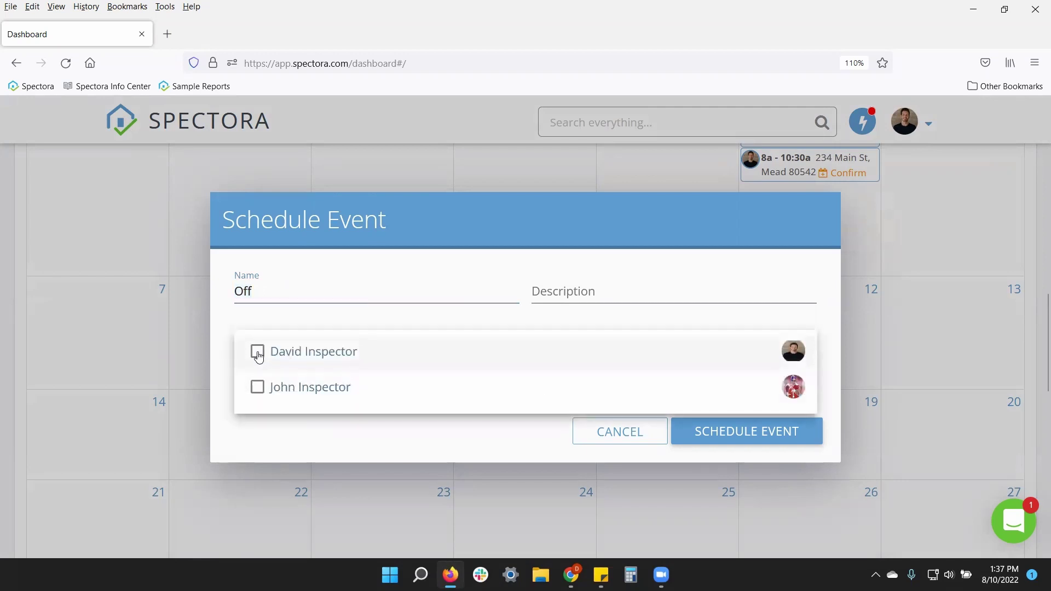
{"action": "left_click", "coordinate": [291, 263]}
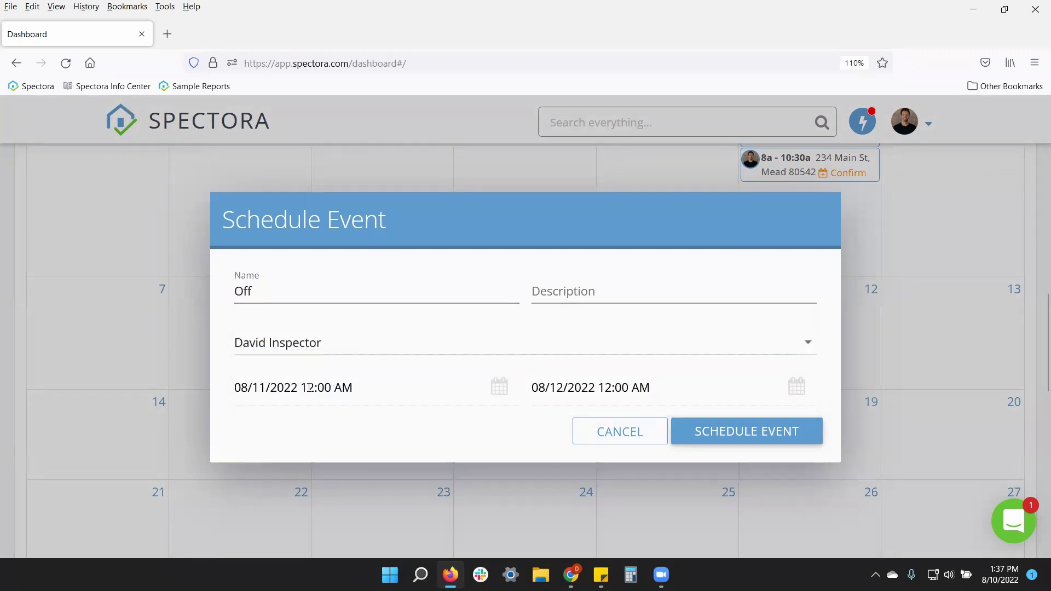
{"action": "left_click", "coordinate": [730, 437]}
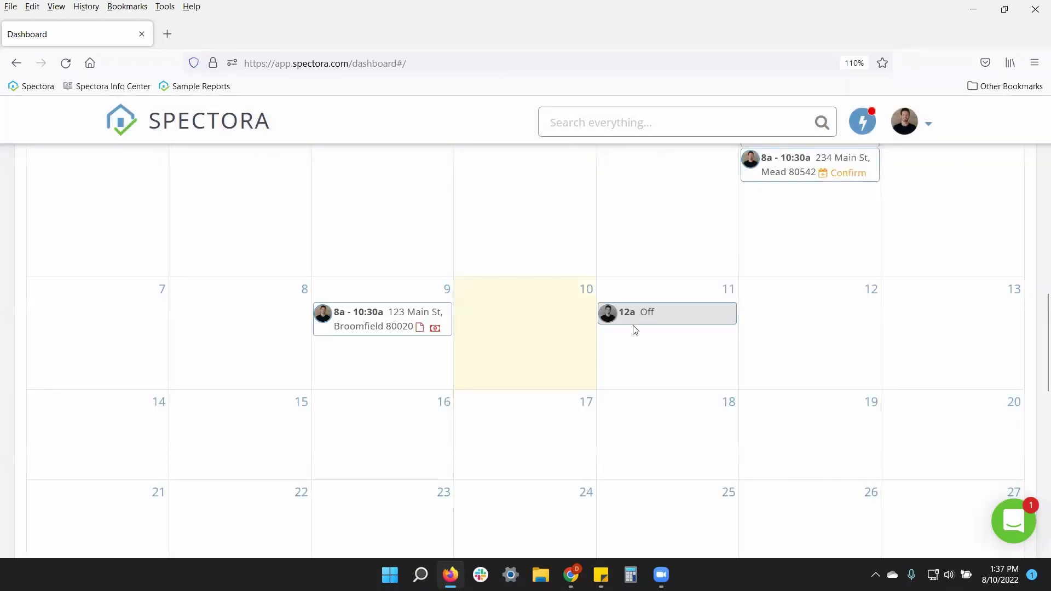
{"action": "mouse_move", "coordinate": [705, 319]}
{"action": "key", "text": "alt+Tab"}
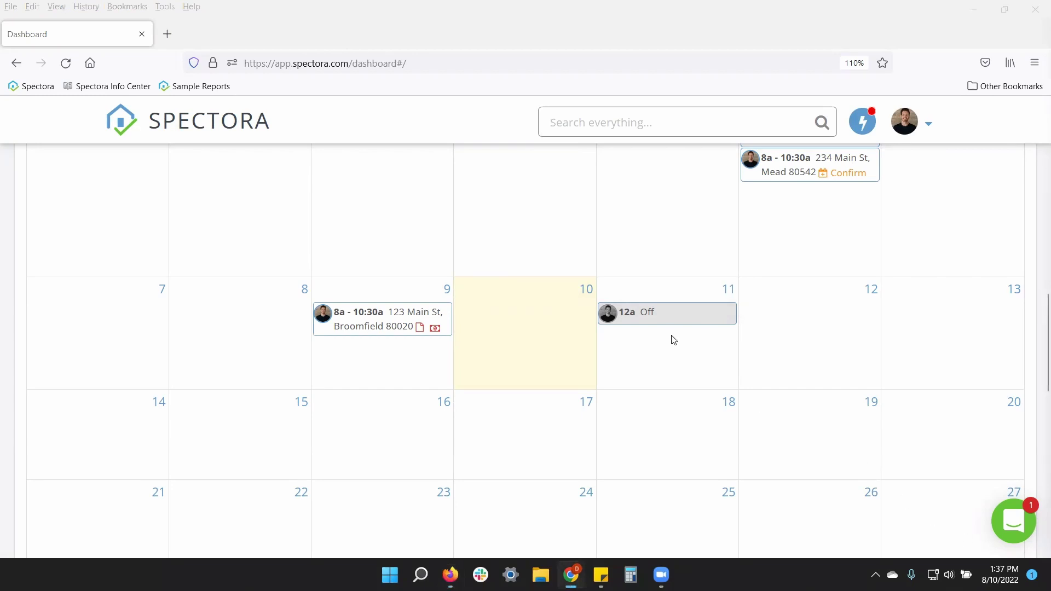
{"action": "left_click", "coordinate": [787, 320]}
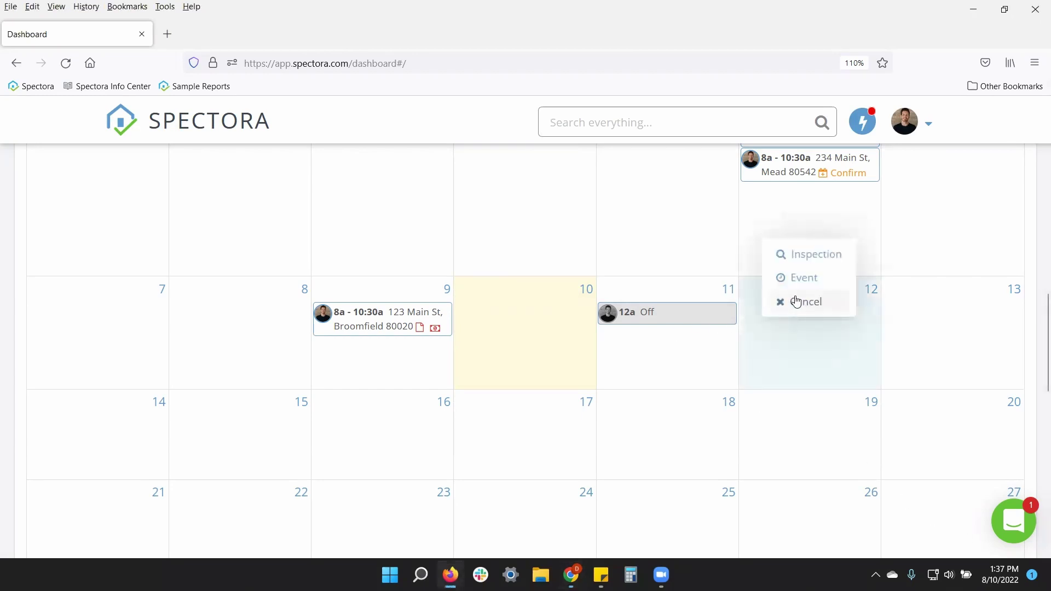
{"action": "left_click", "coordinate": [804, 277]}
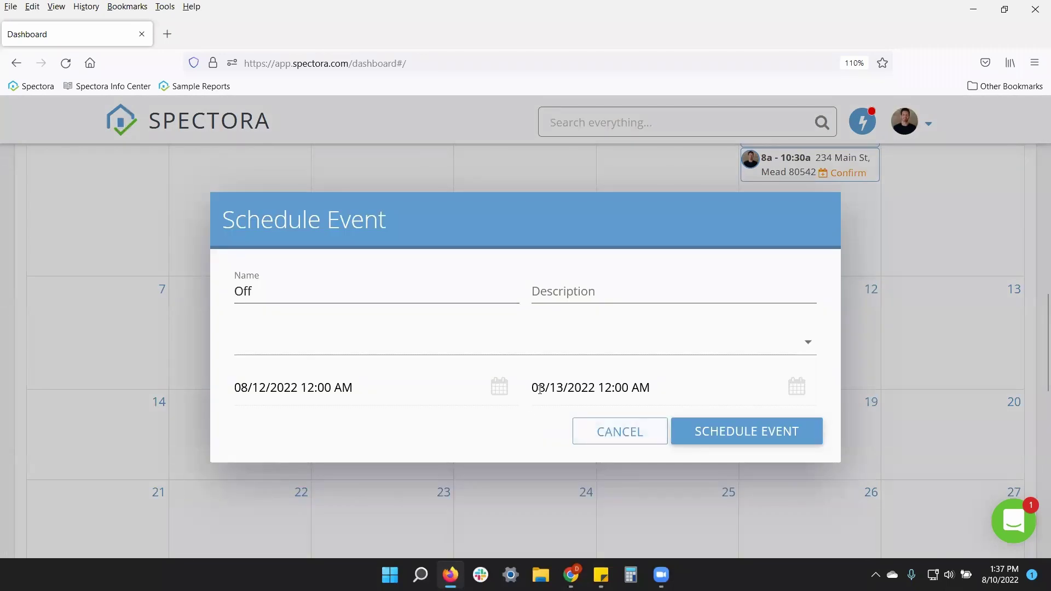
{"action": "left_click", "coordinate": [559, 388]}
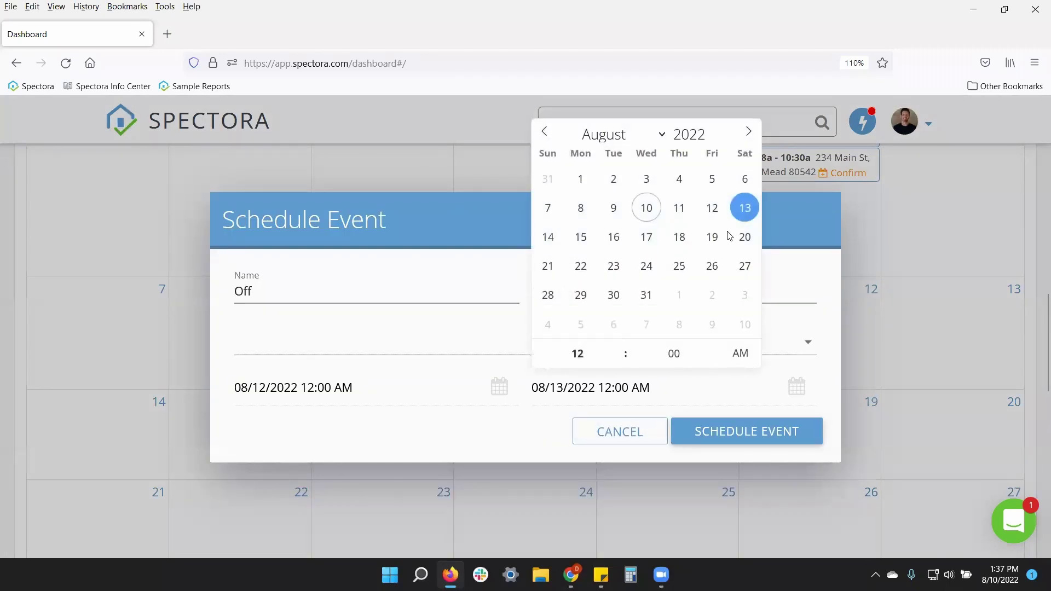
{"action": "left_click", "coordinate": [547, 434]}
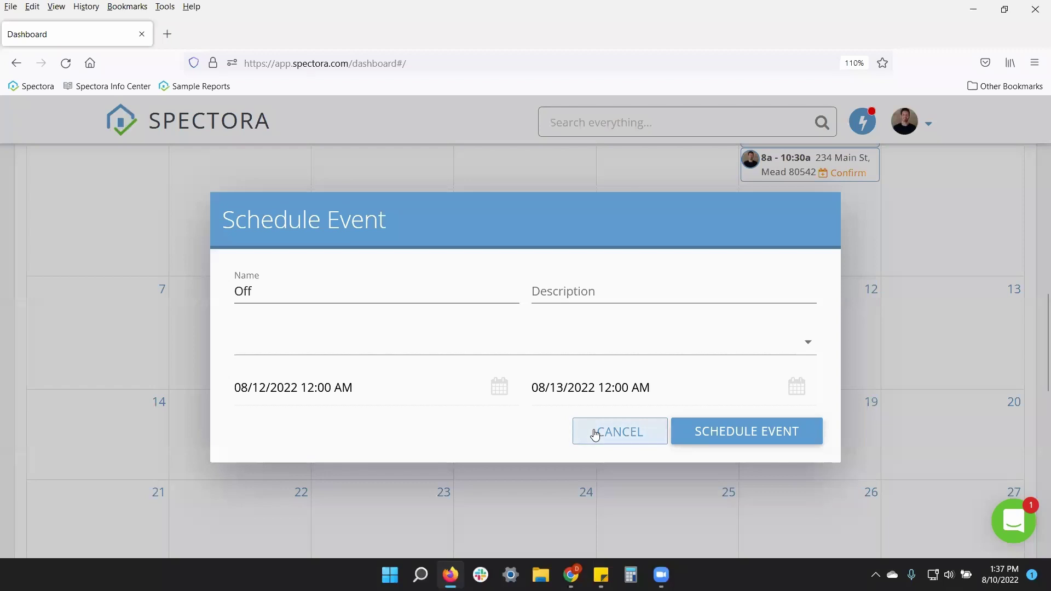
{"action": "left_click", "coordinate": [596, 435]}
{"action": "scroll", "coordinate": [430, 273], "scroll_direction": "up", "scroll_amount": 3}
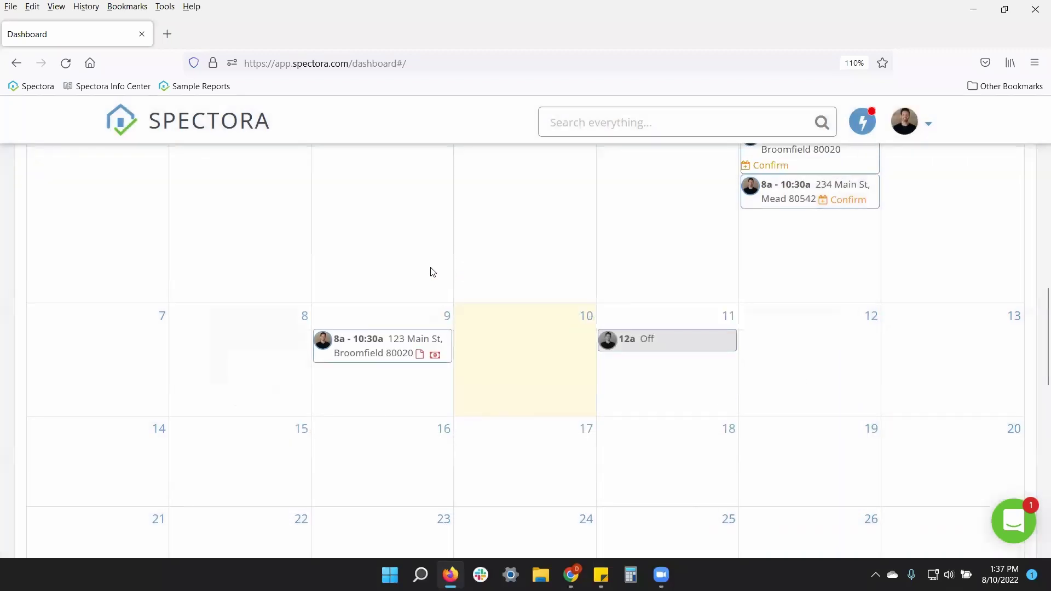